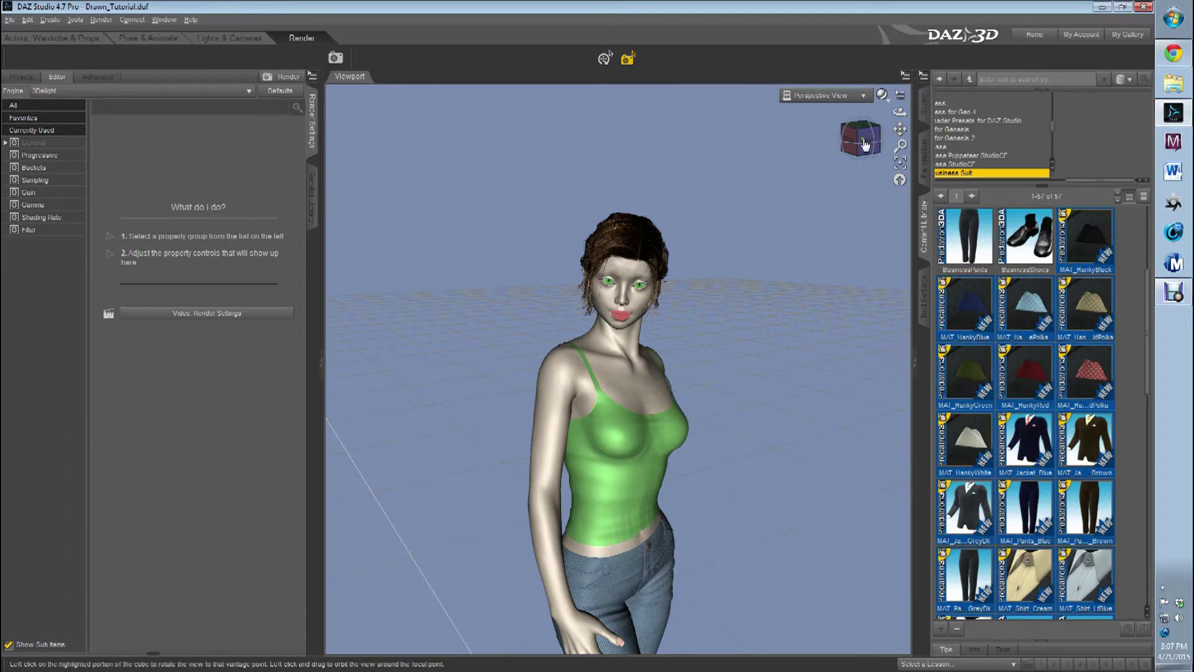
Switch to the Actors, Wardrobe & Props activity and show the scene's node list
mouse_move(863, 140)
mouse_down()
mouse_move(870, 160)
mouse_move(884, 143)
mouse_up()
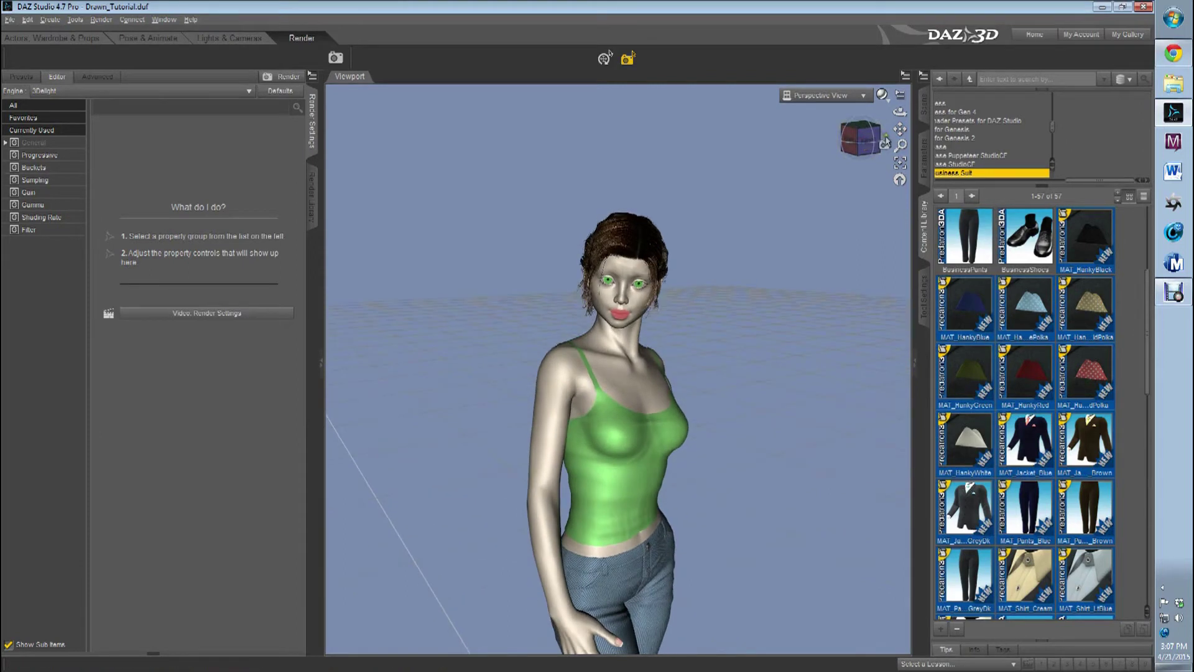
drag(580, 316, 582, 159)
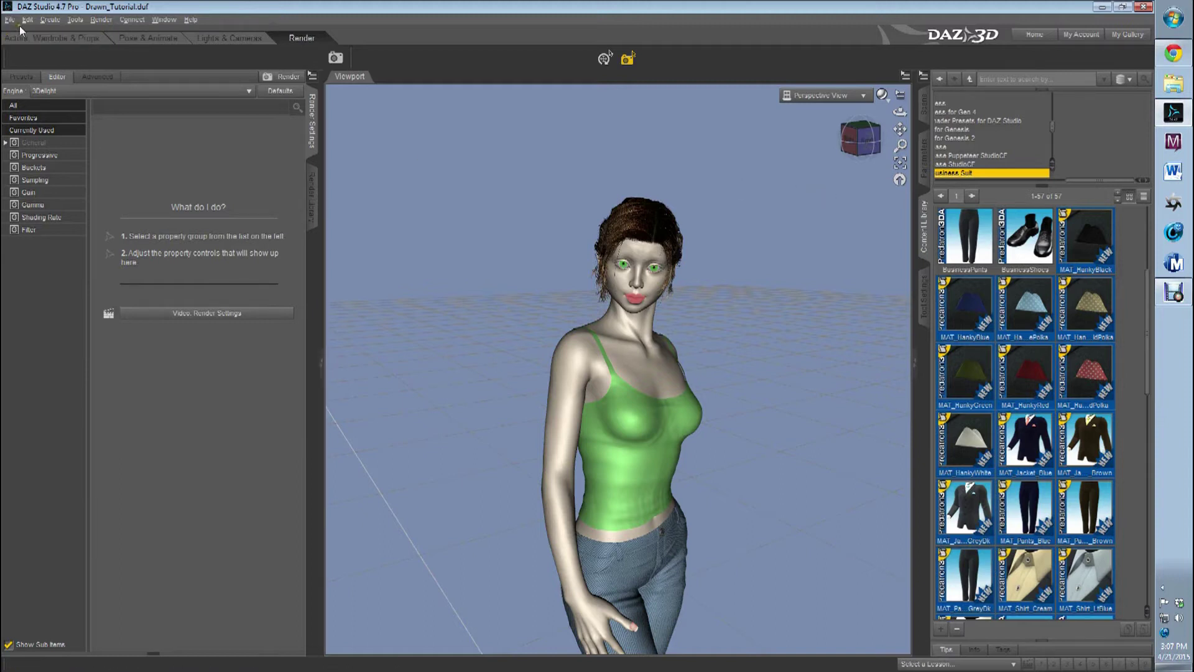
click(29, 40)
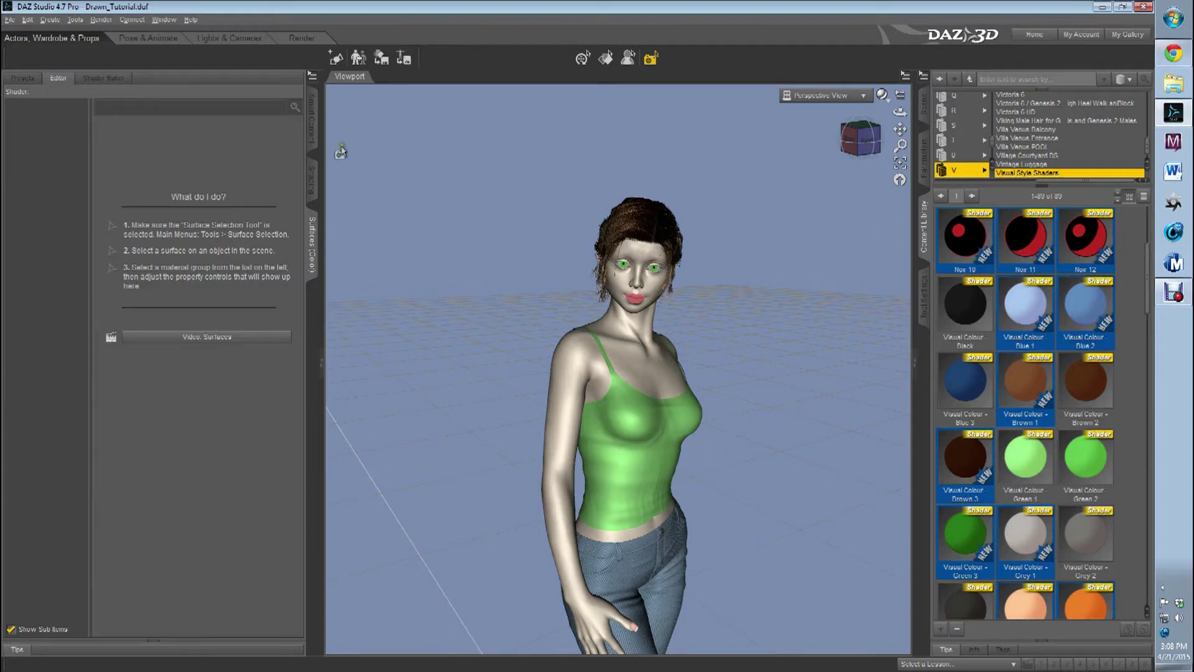
click(582, 60)
click(924, 107)
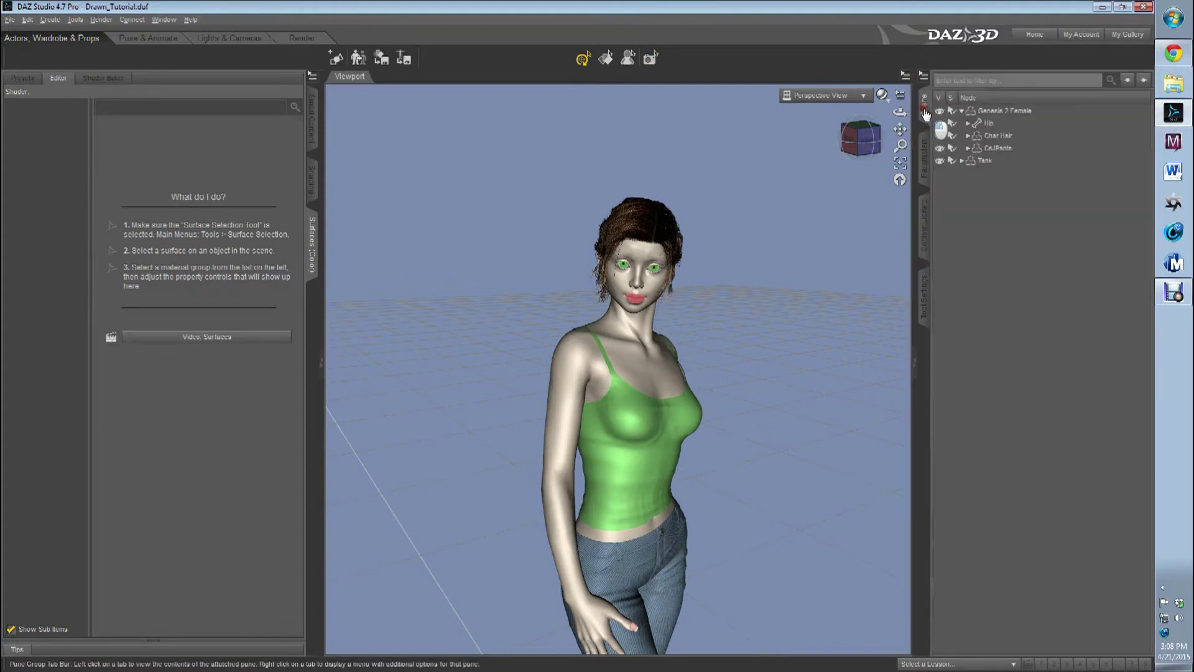
Add a new distant light to the scene, keeping the suggested name
click(312, 118)
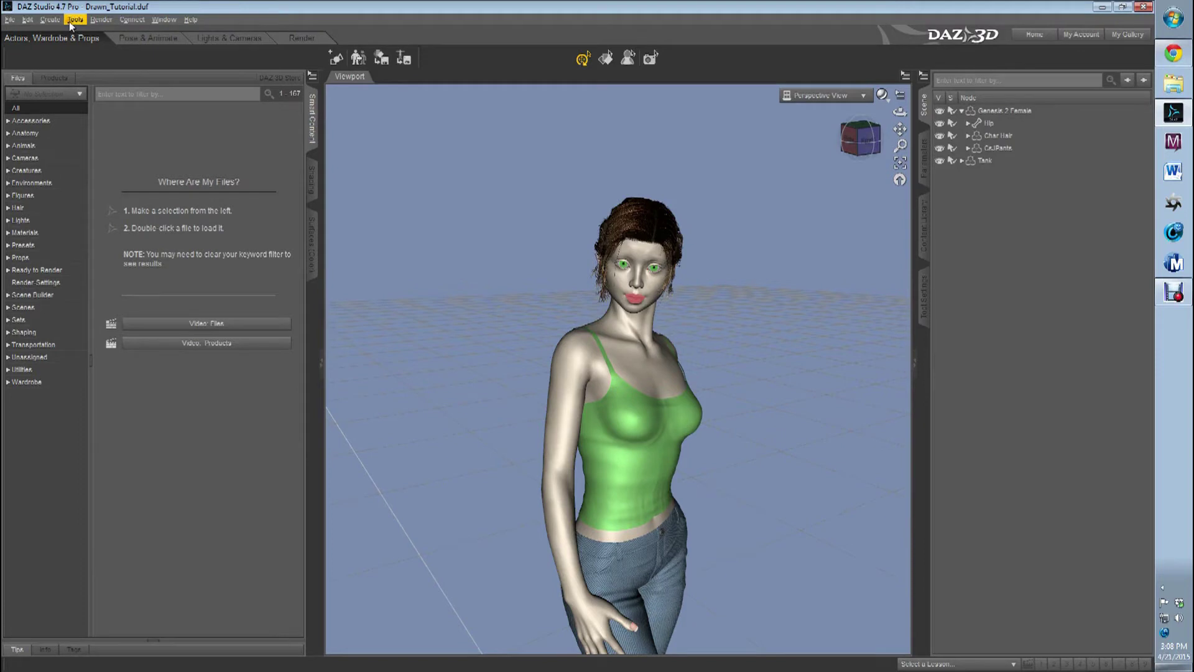
click(53, 24)
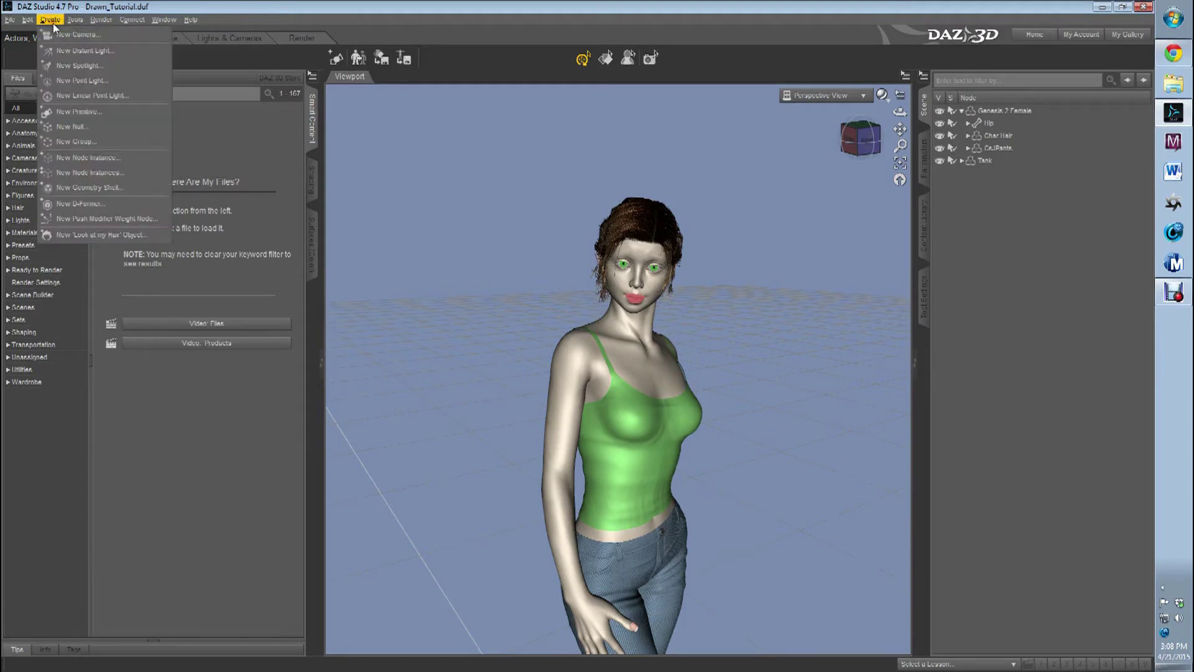
click(72, 51)
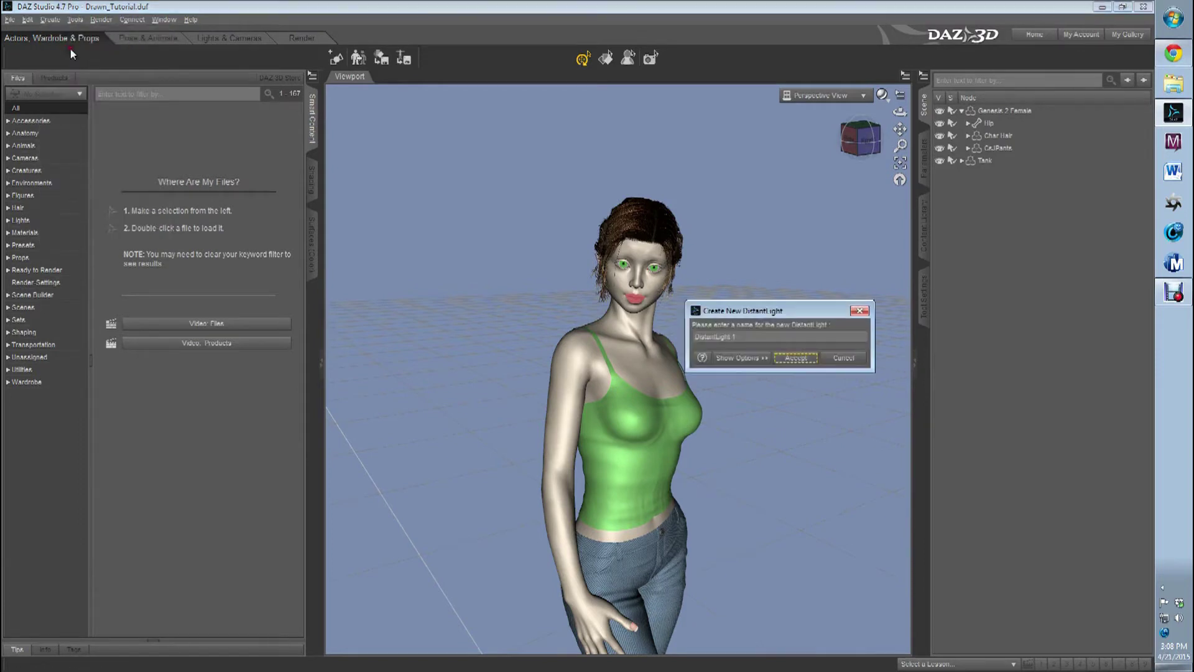
click(796, 358)
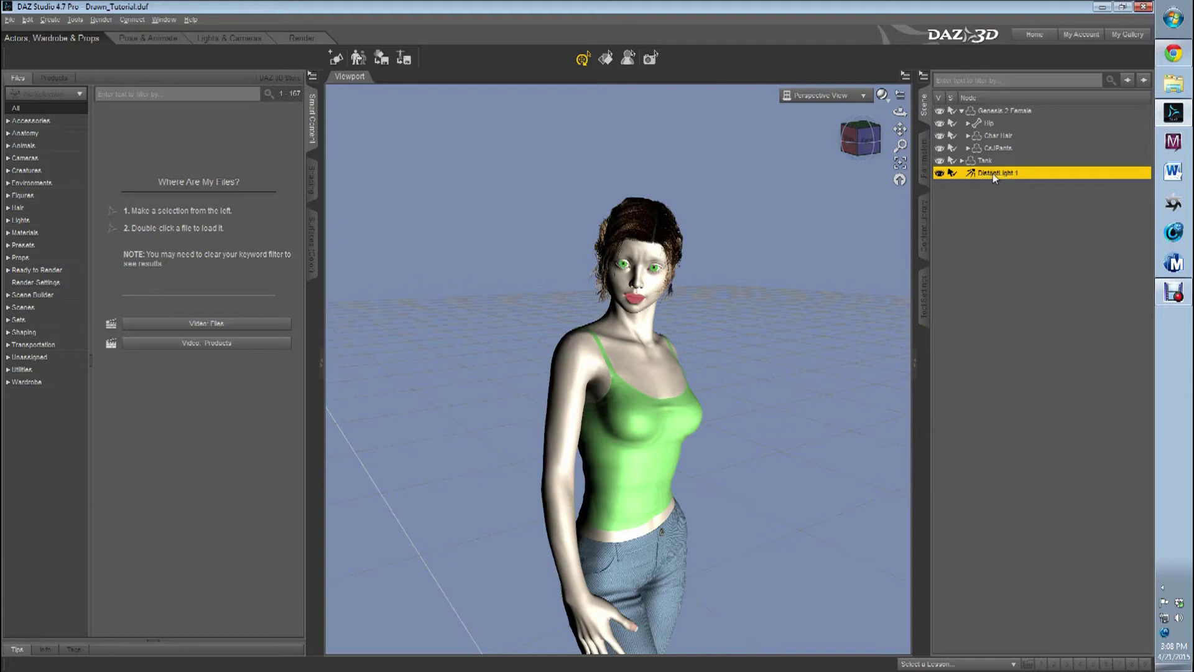
Look through the distant light, aim it at the figure from behind and slightly above, and return to the Perspective View
click(849, 97)
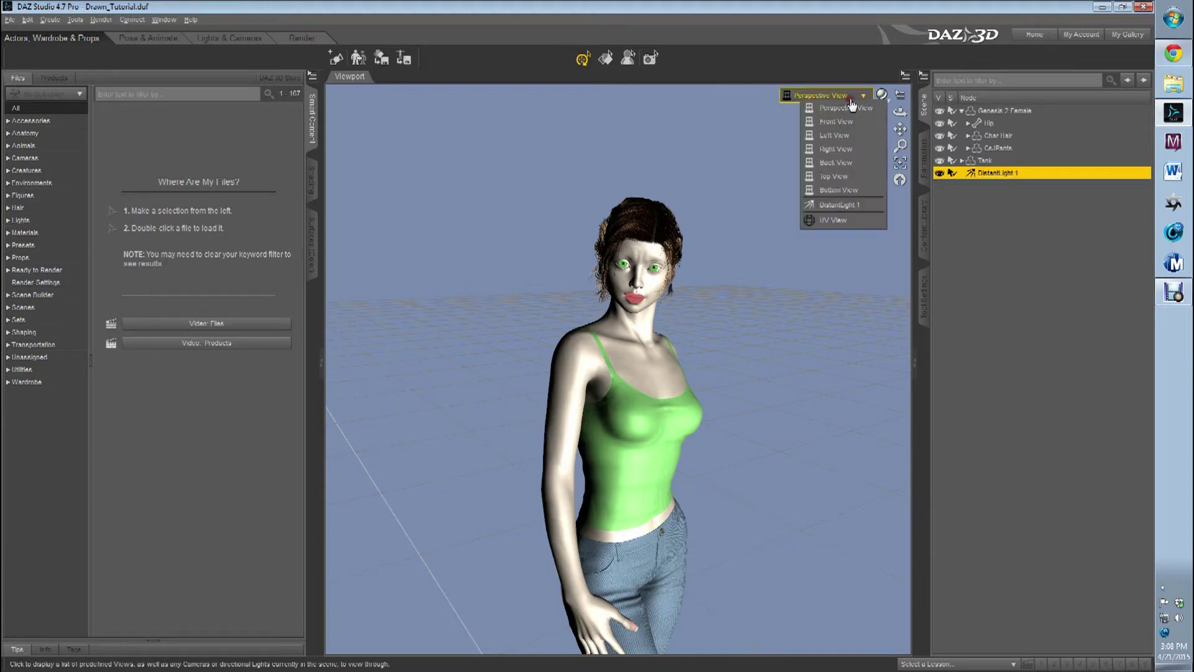
click(853, 205)
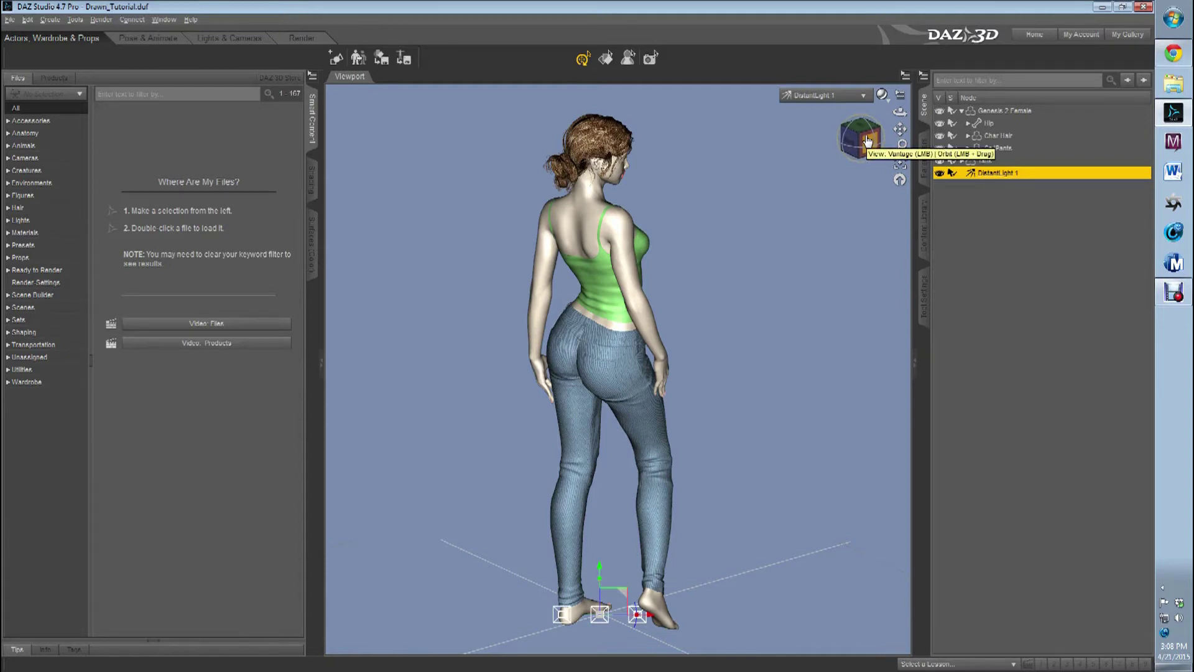
click(861, 96)
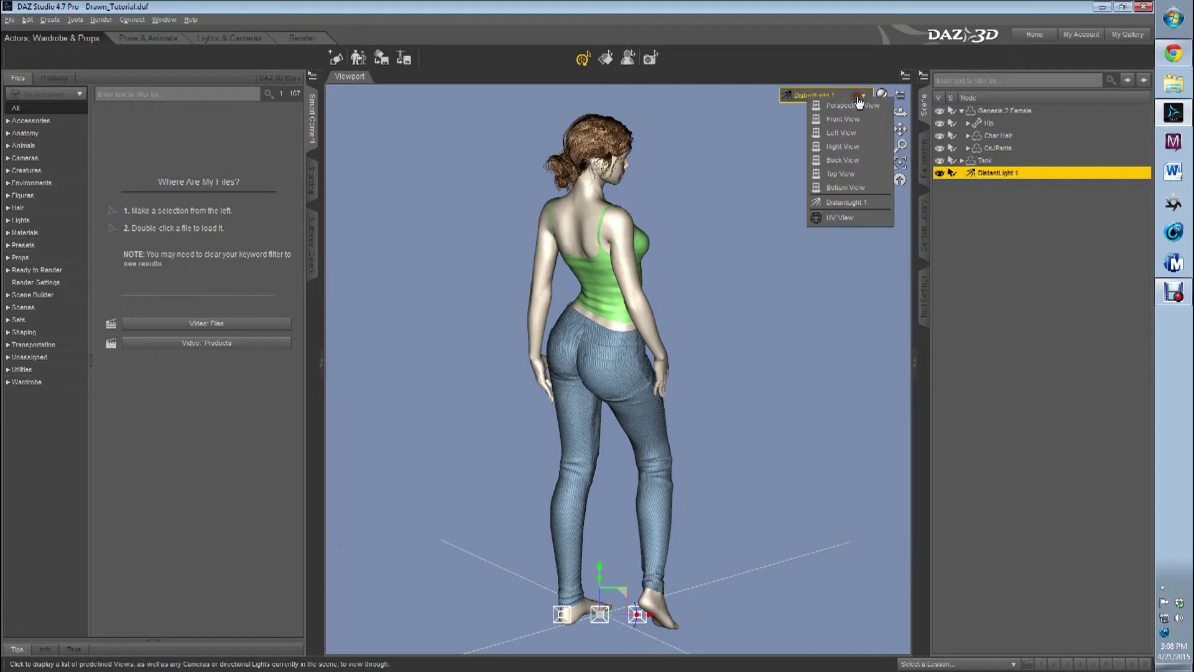
click(854, 106)
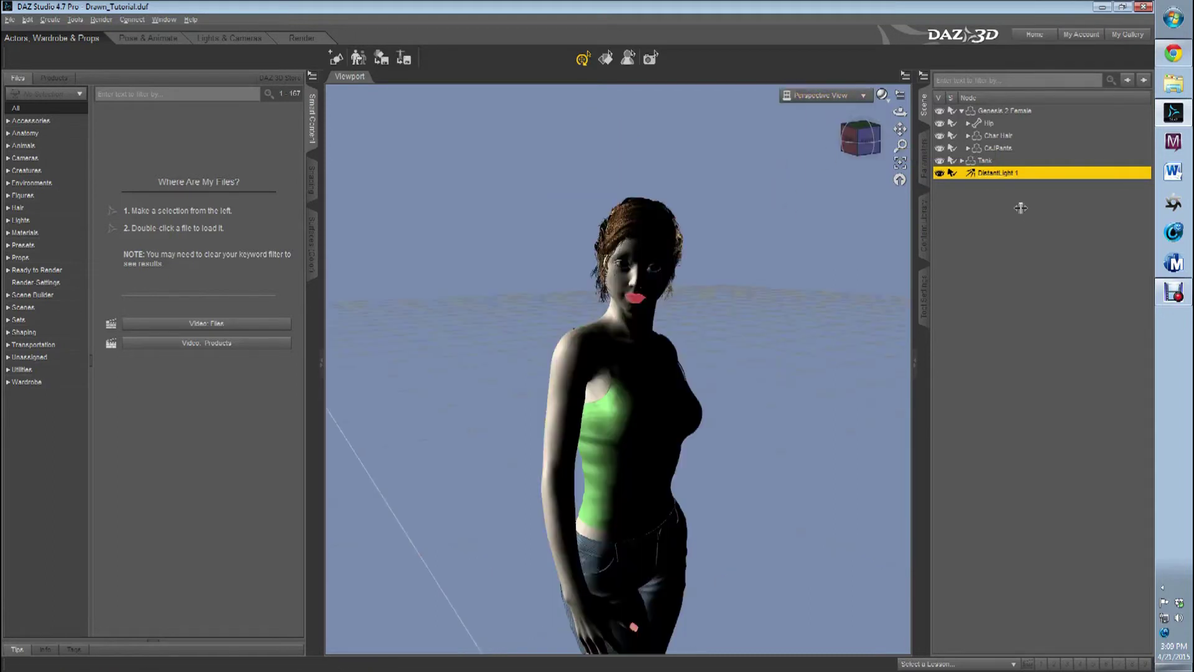
Set the distant light's intensity to 50%
click(921, 160)
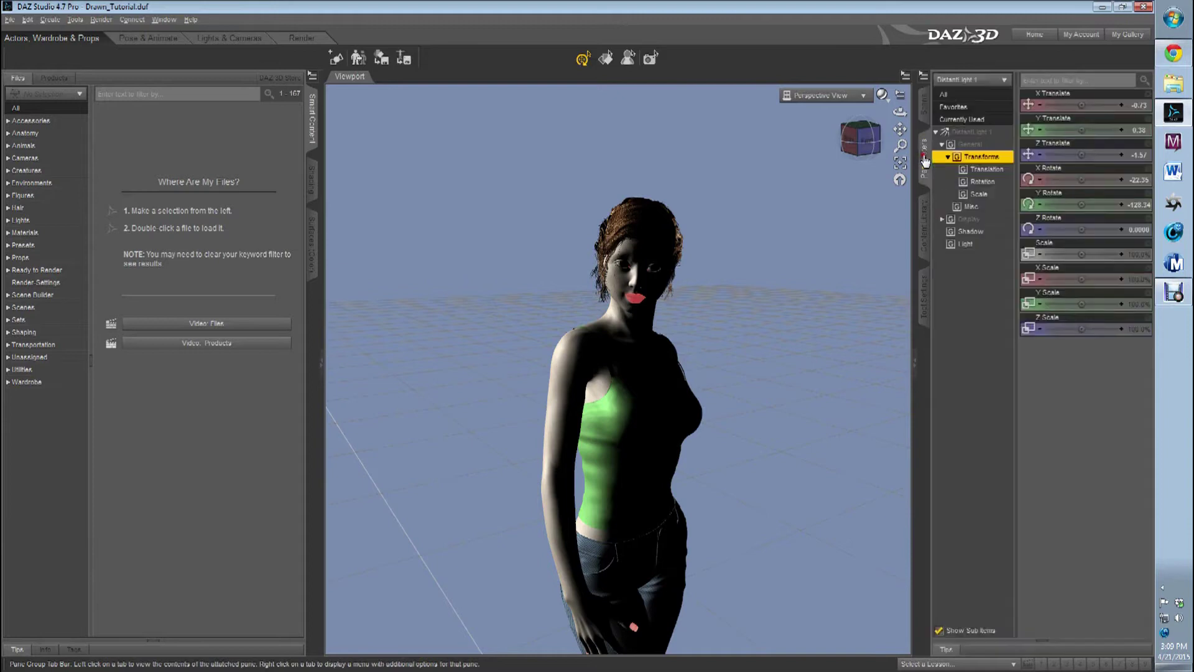
click(968, 244)
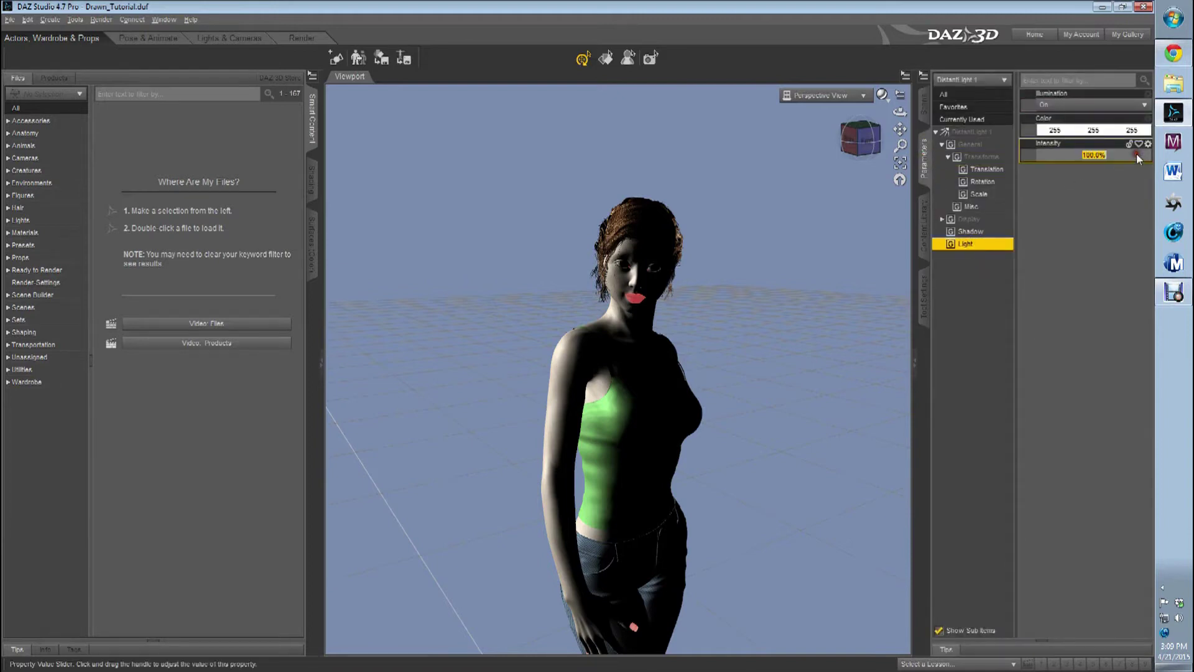
text(50)
key(Return)
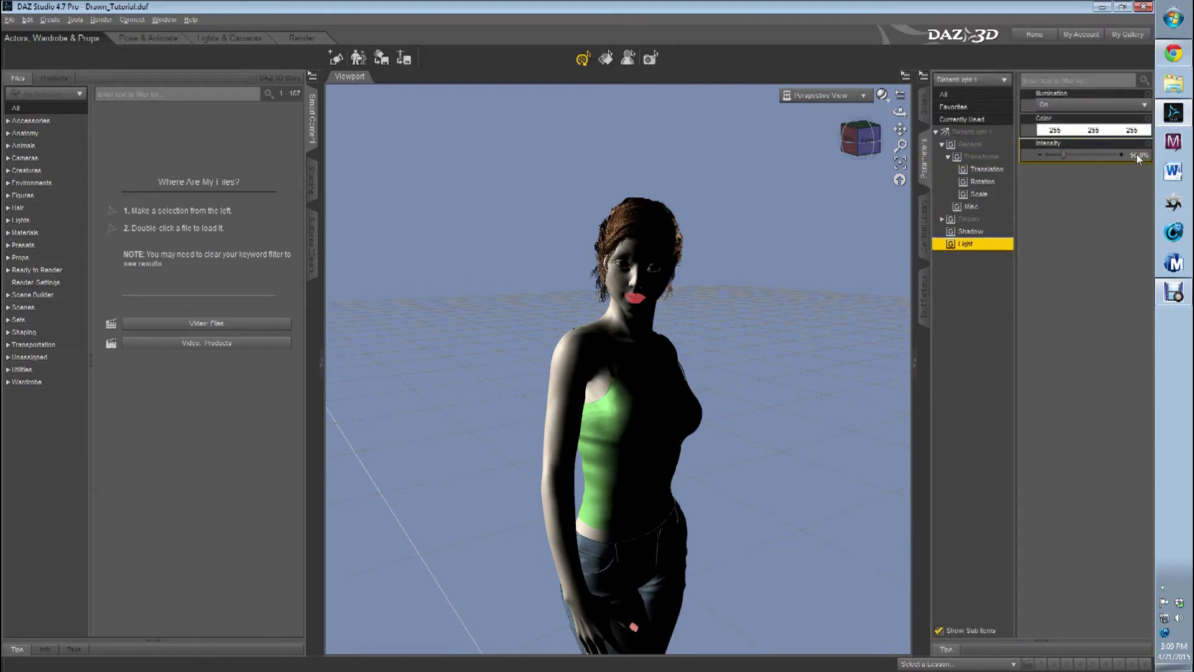
Create a new spotlight that applies the active viewport transforms of the Perspective View
click(50, 20)
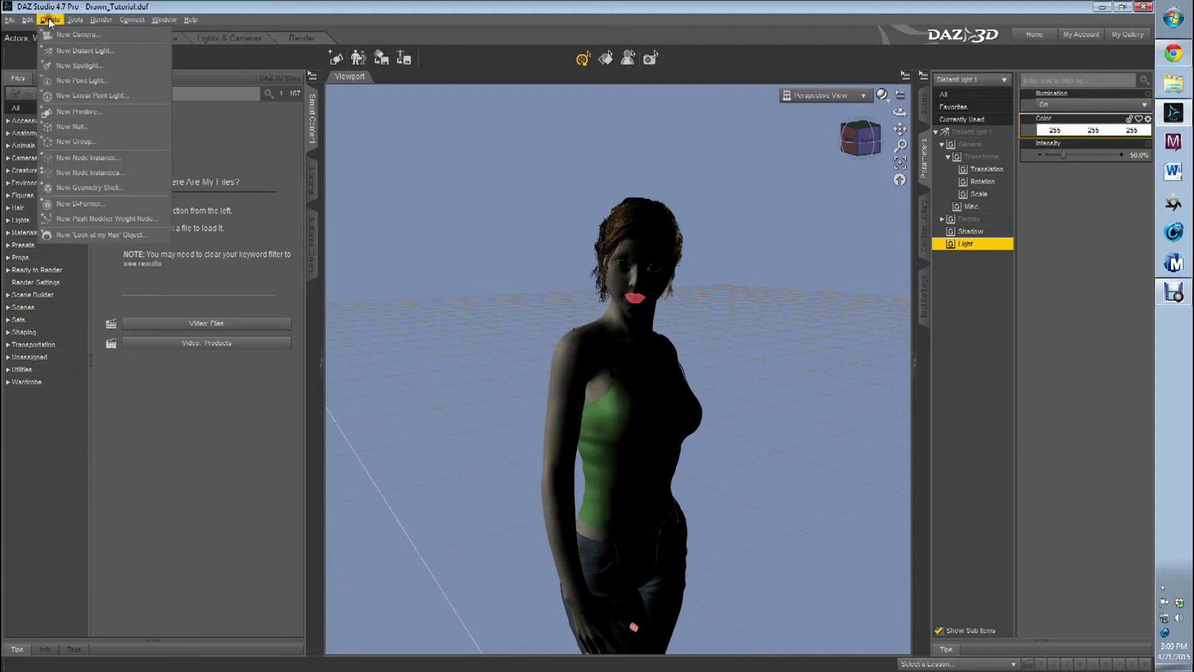
click(79, 65)
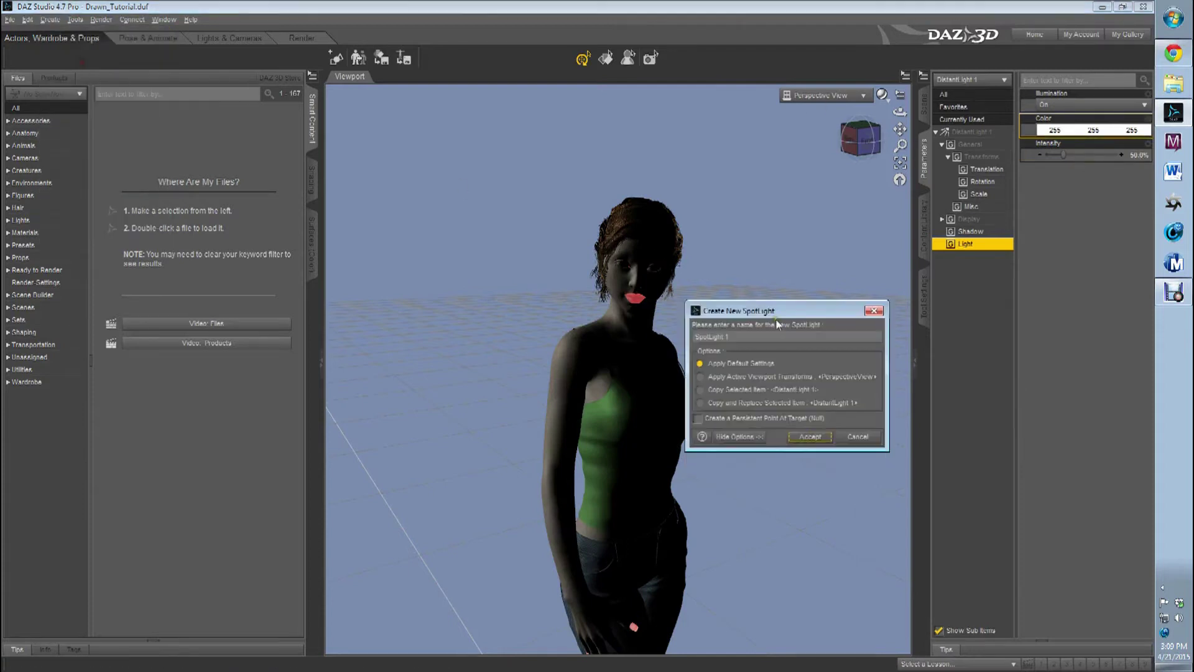
click(773, 376)
click(809, 436)
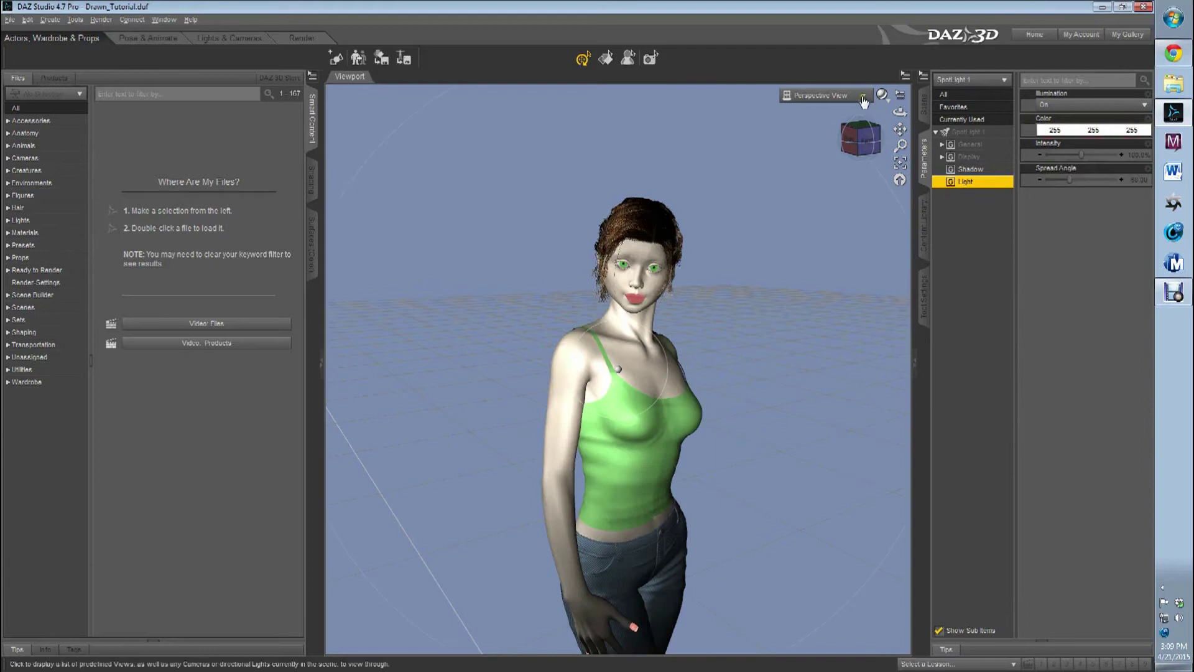
Look through the spotlight and place it high and far from the figure, to one side, with the whole body centred in its beam
click(862, 96)
click(847, 213)
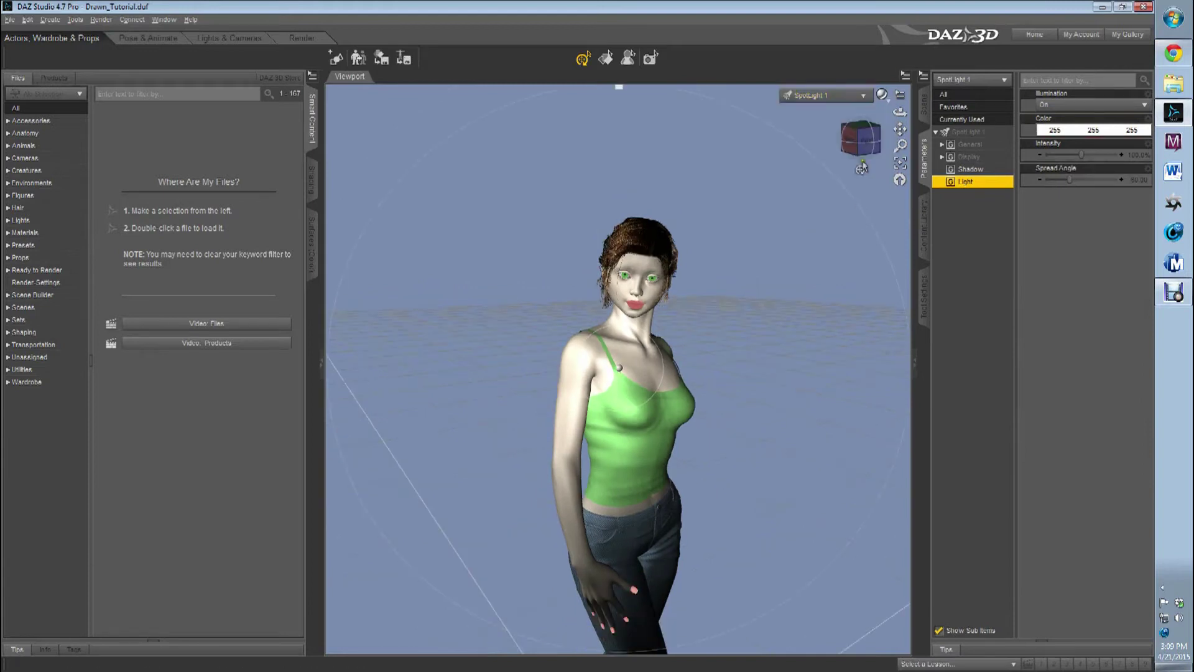
alt+drag(659, 435, 677, 335)
scroll(677, 334, down, 10)
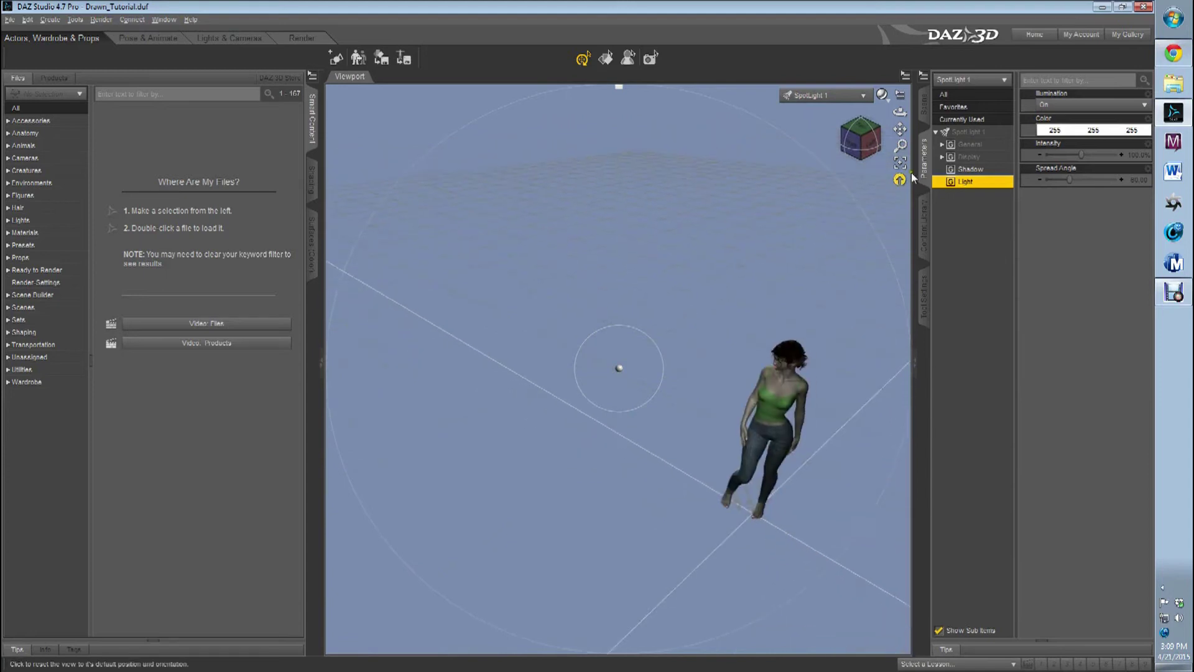
drag(898, 126, 867, 128)
scroll(706, 321, up, 3)
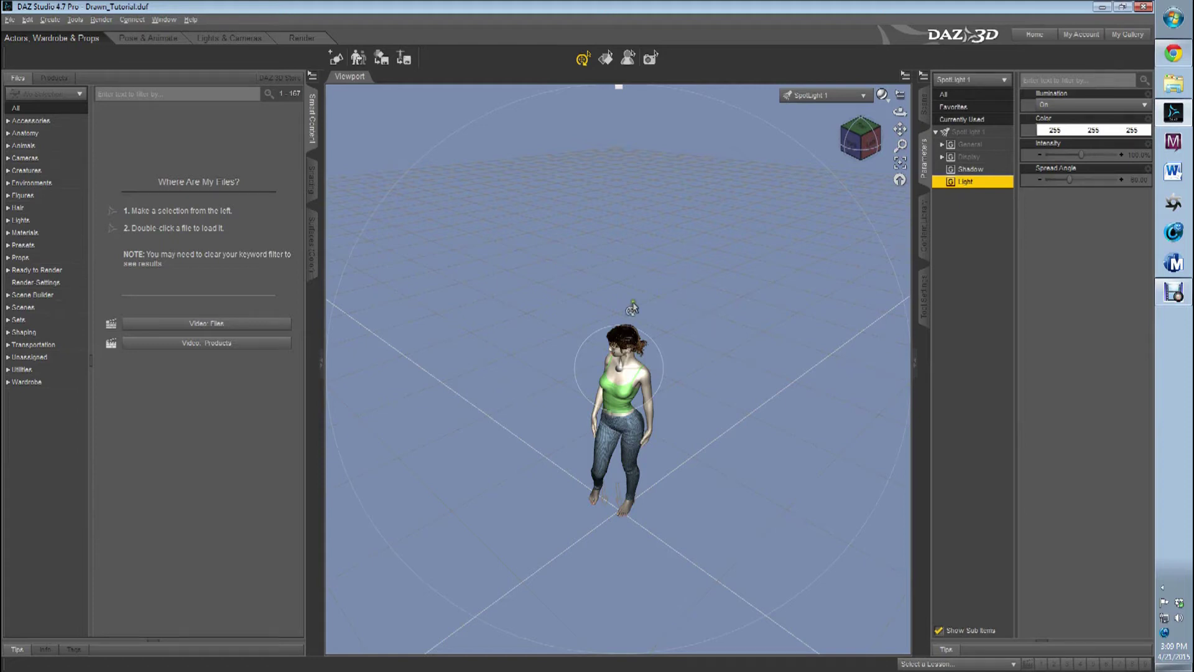
drag(709, 335, 709, 338)
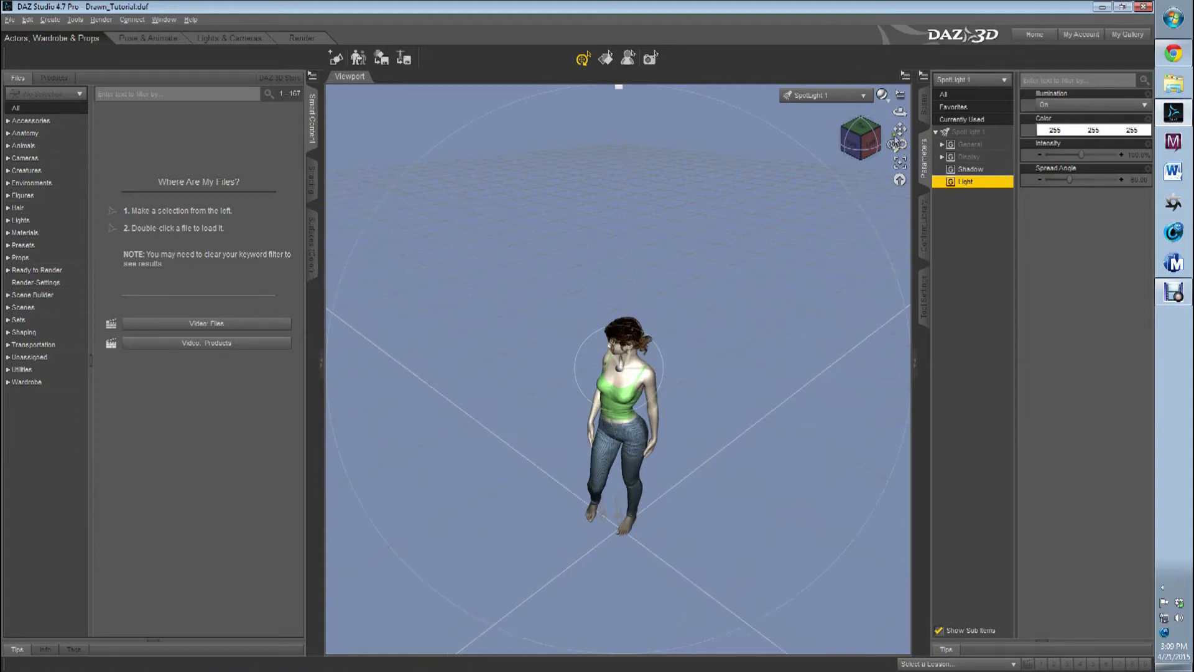
drag(870, 143, 905, 133)
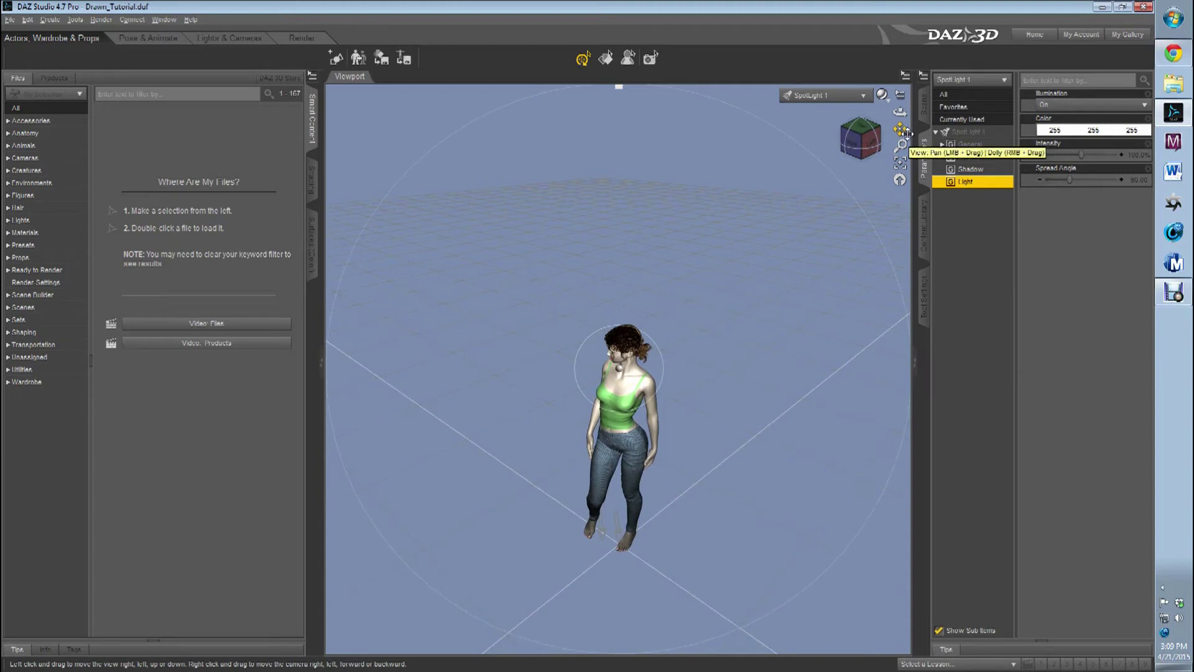
Set the spotlight's intensity to 60% and return to the Perspective View
click(1137, 154)
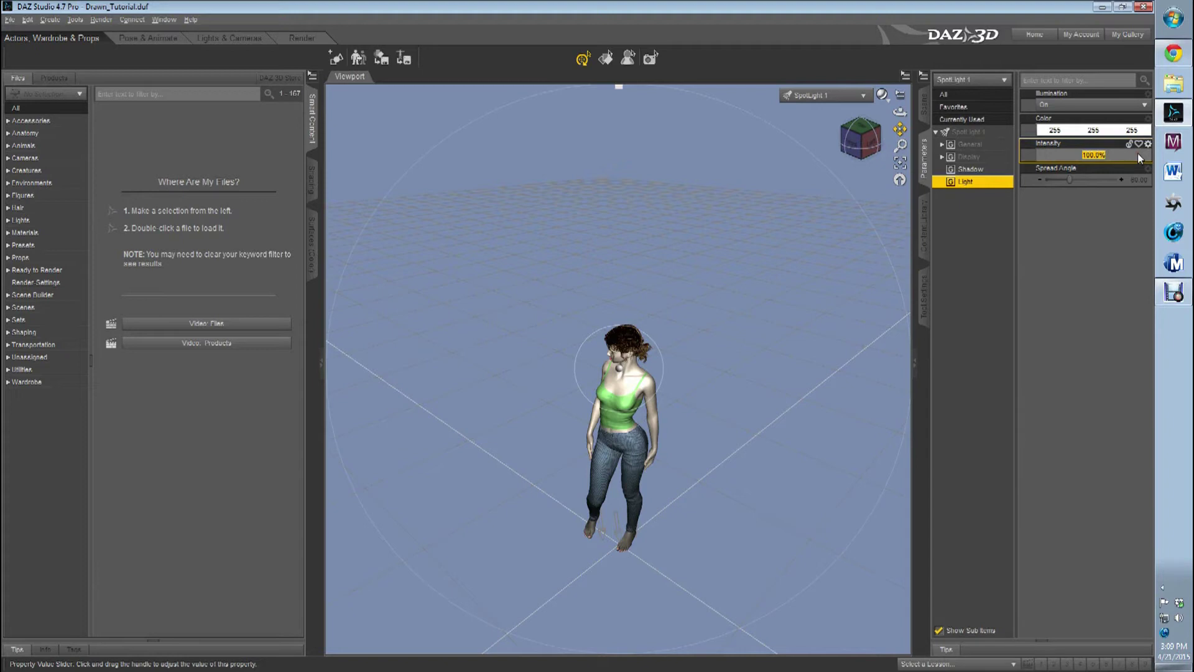
text(80)
key(Return)
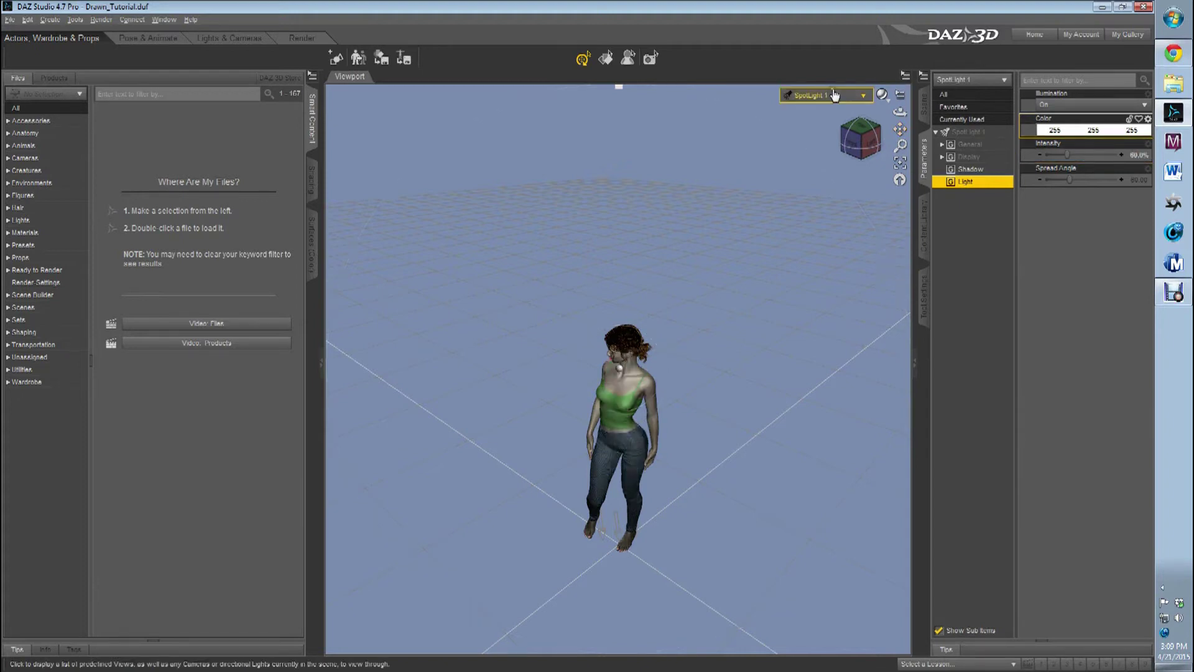
click(834, 95)
click(831, 102)
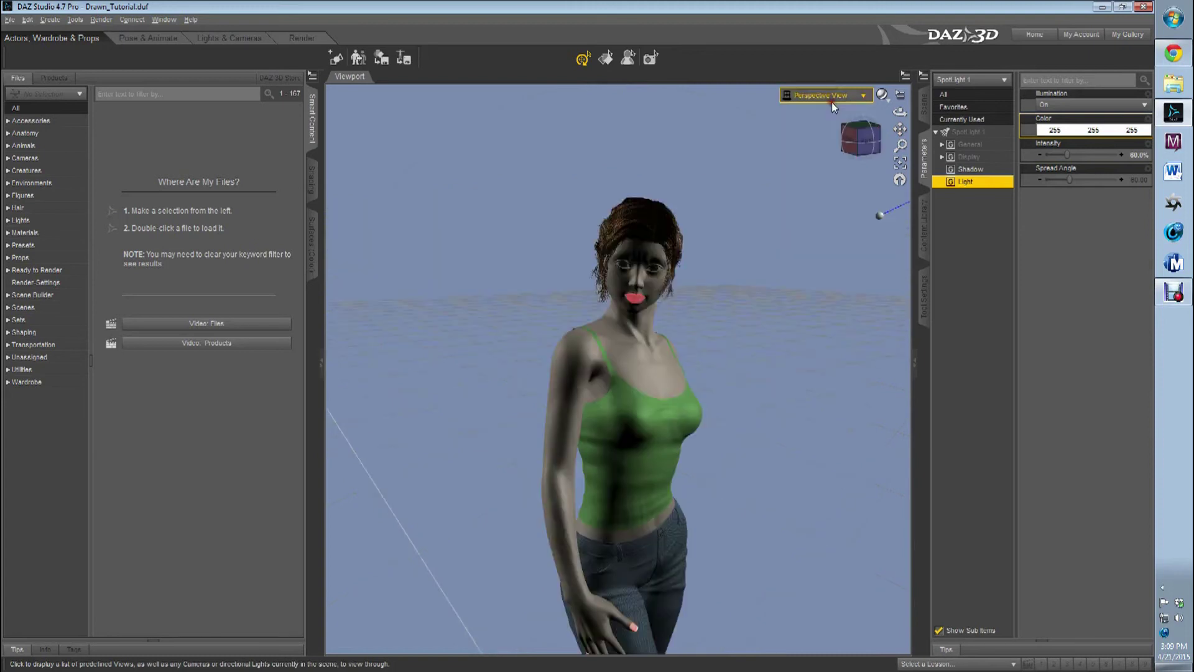
Run a spot render over the figure's head and torso to check the lighting, and dismiss it
click(648, 59)
drag(480, 178, 794, 627)
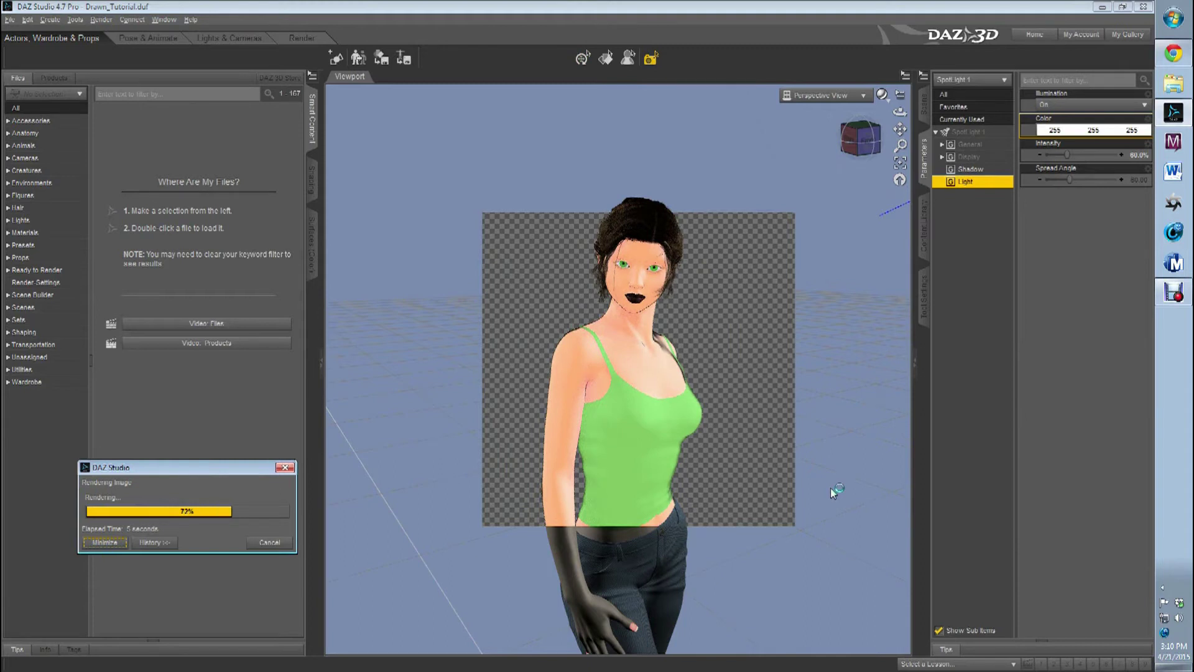
click(266, 544)
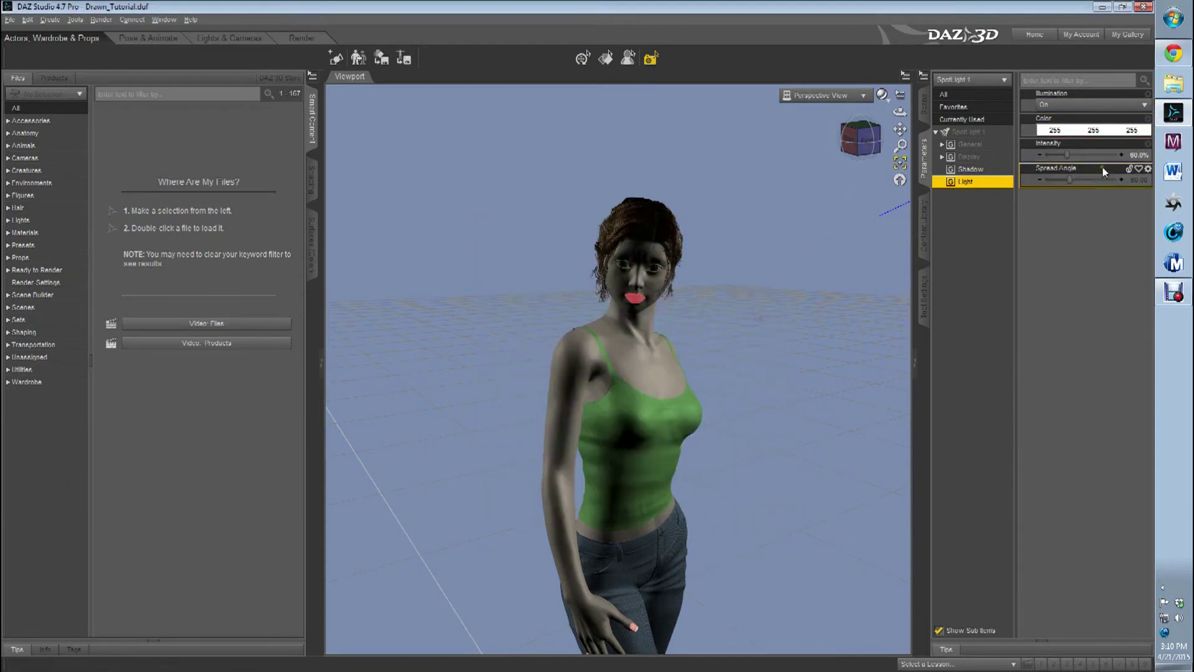
Set the spotlight's intensity to 80% and spot-render the figure's head and torso again
click(1138, 157)
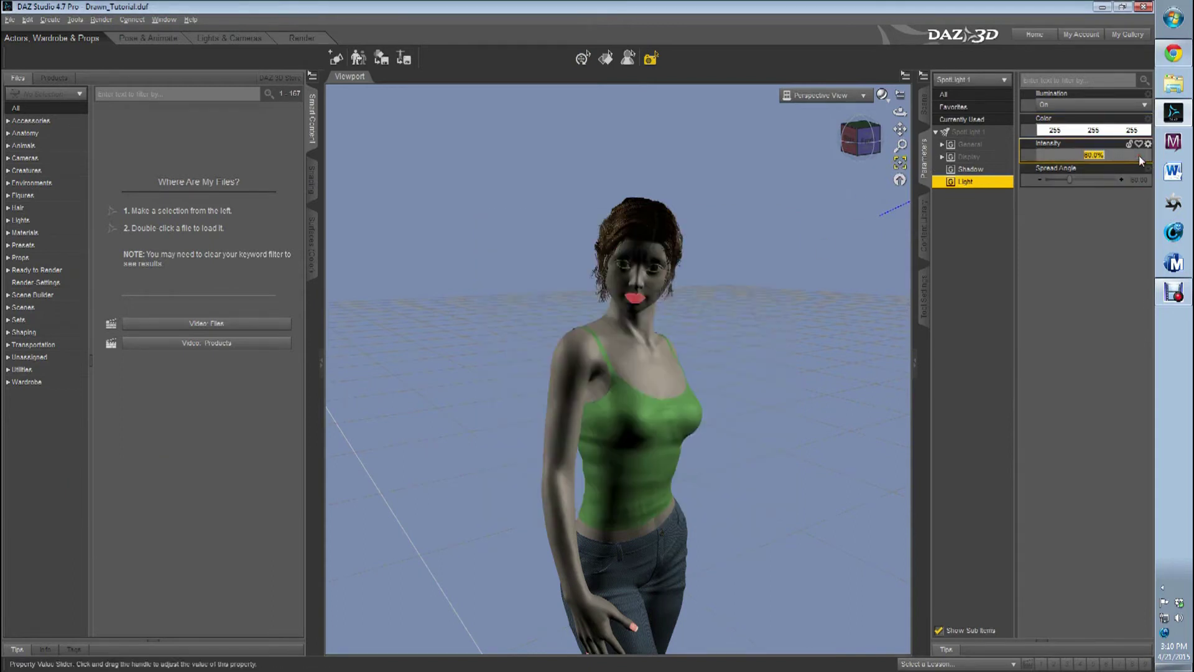
text(80)
key(Return)
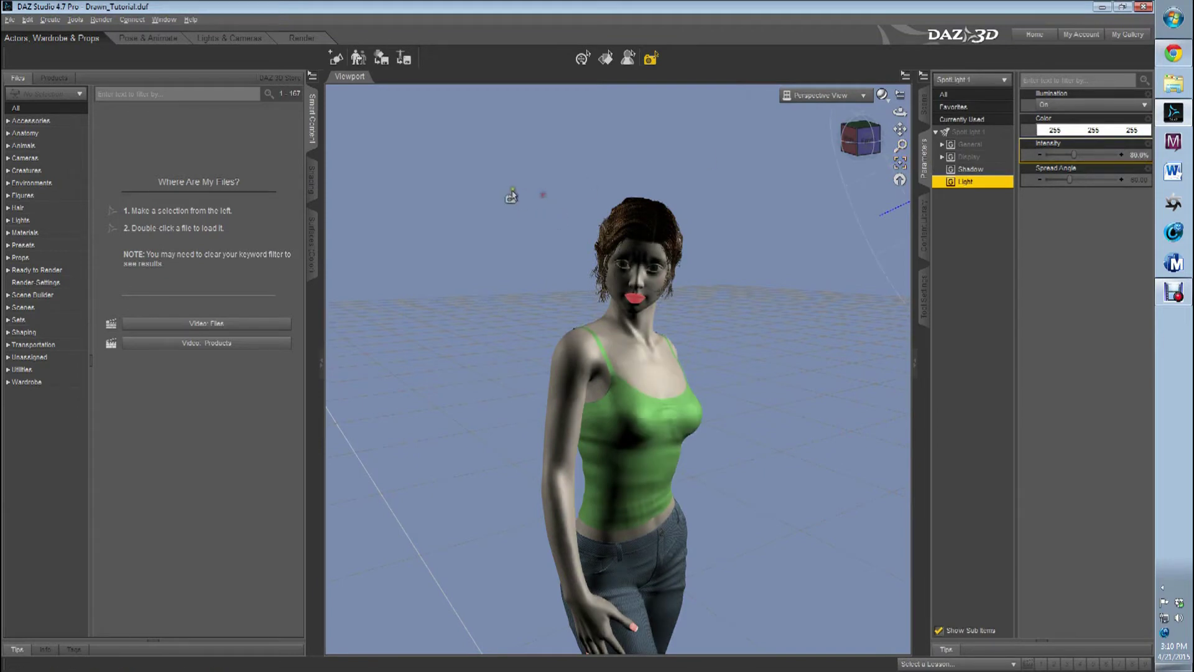
drag(512, 189, 781, 586)
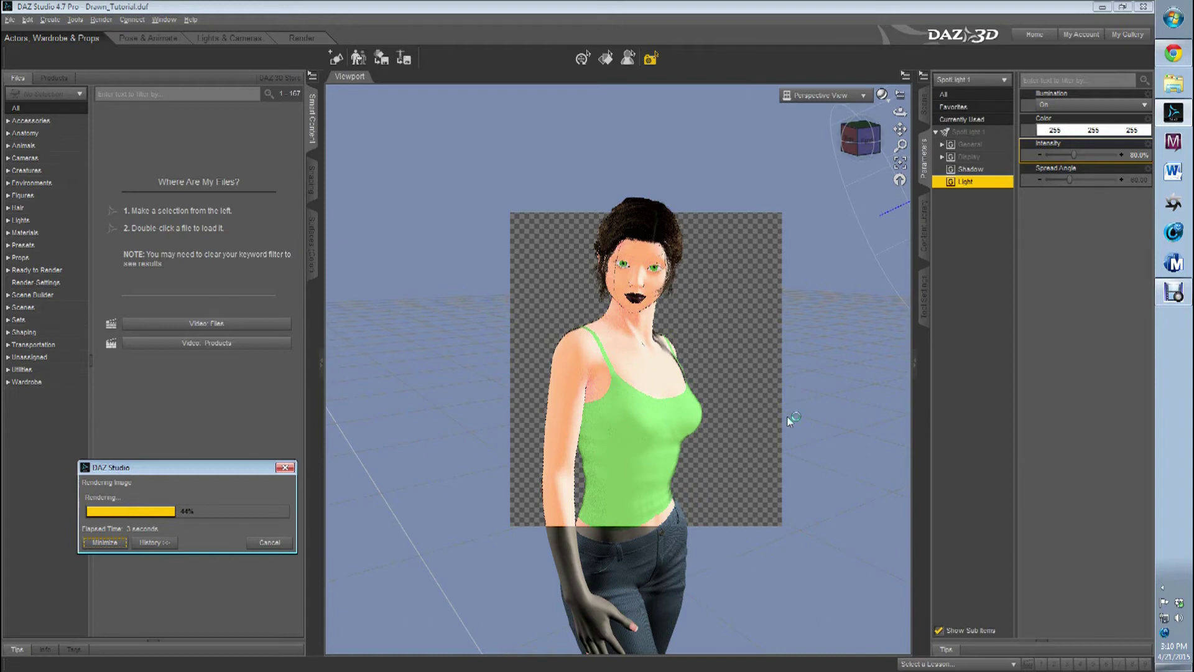
click(711, 320)
Save the scene and create a new camera with default settings
click(9, 20)
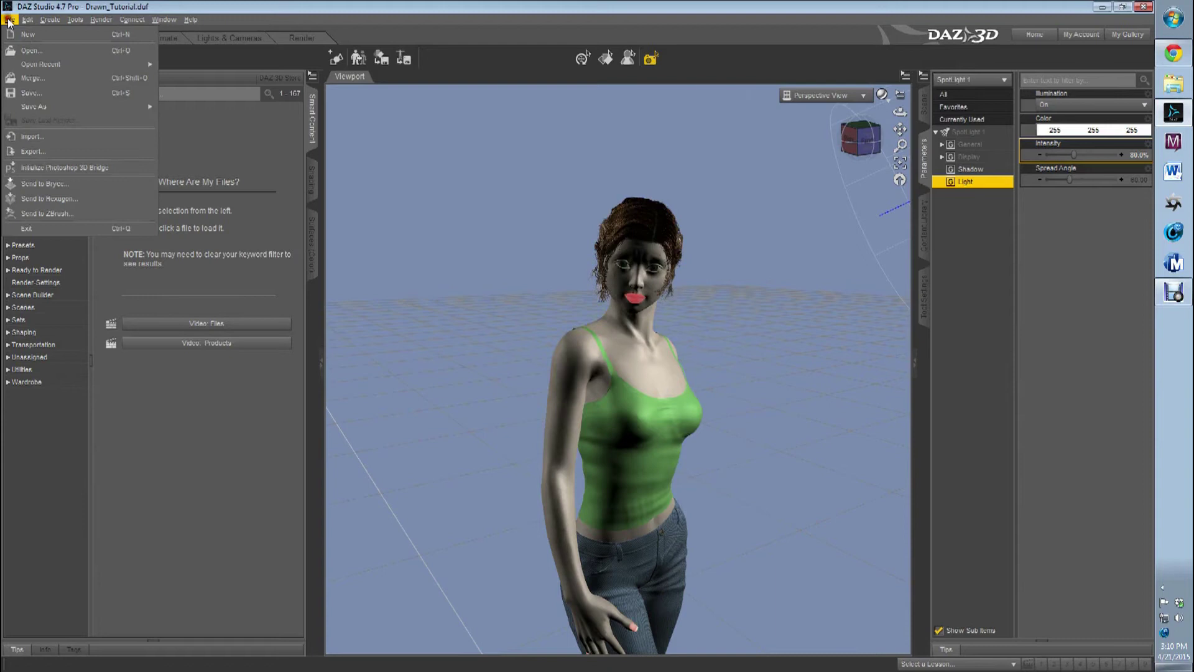
click(34, 92)
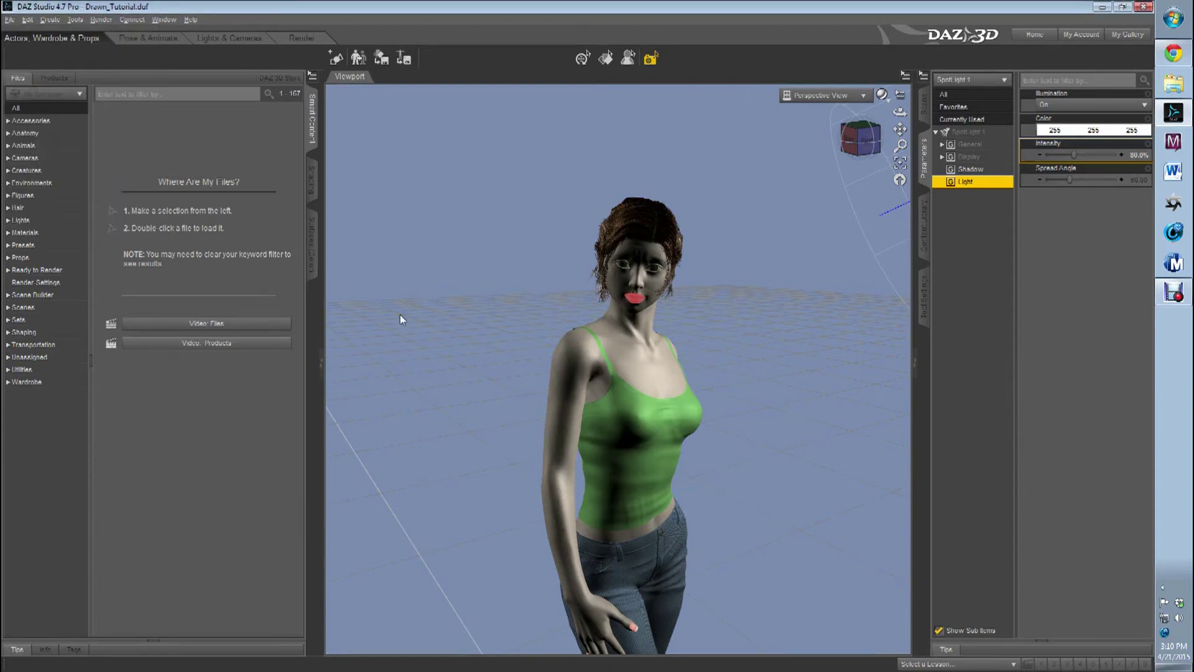
click(55, 20)
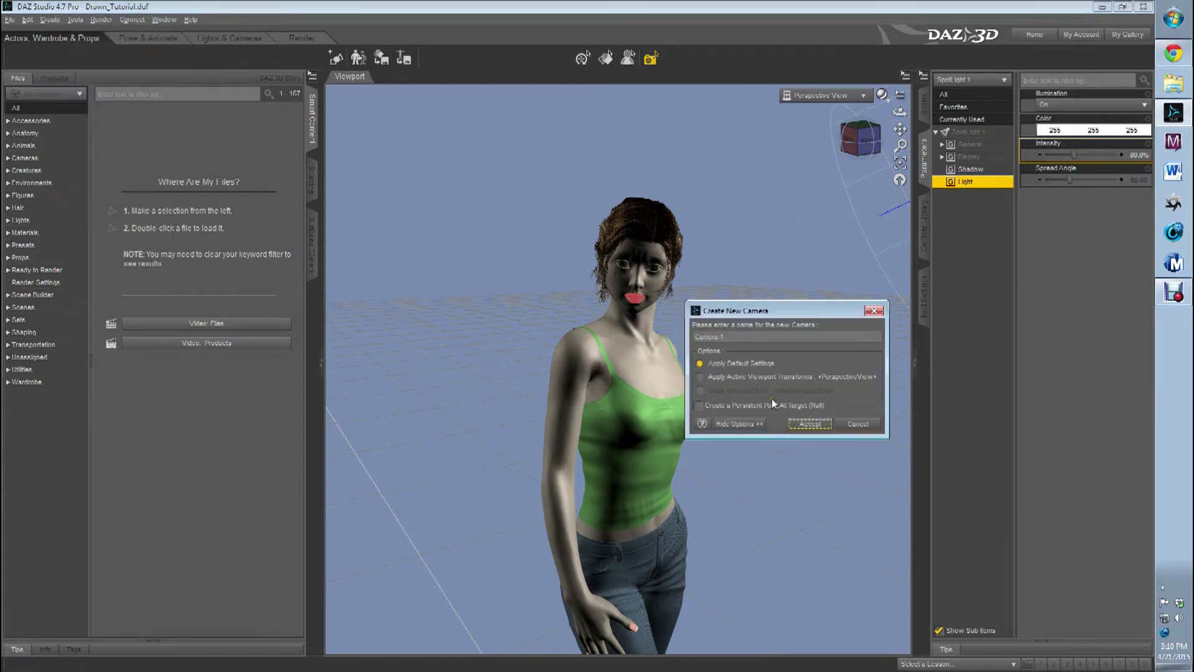
click(820, 425)
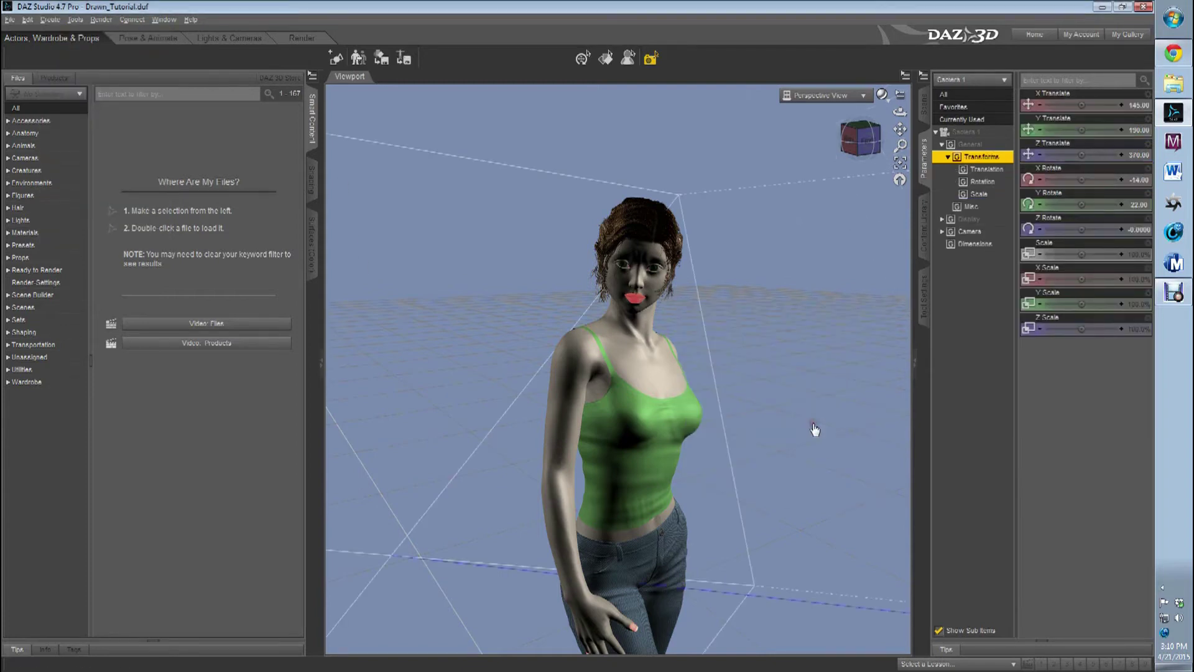
Load the ToonyCam Pro Camera Set in place of Camera 1 and select the ToonyCam Pro camera in the scene
click(924, 105)
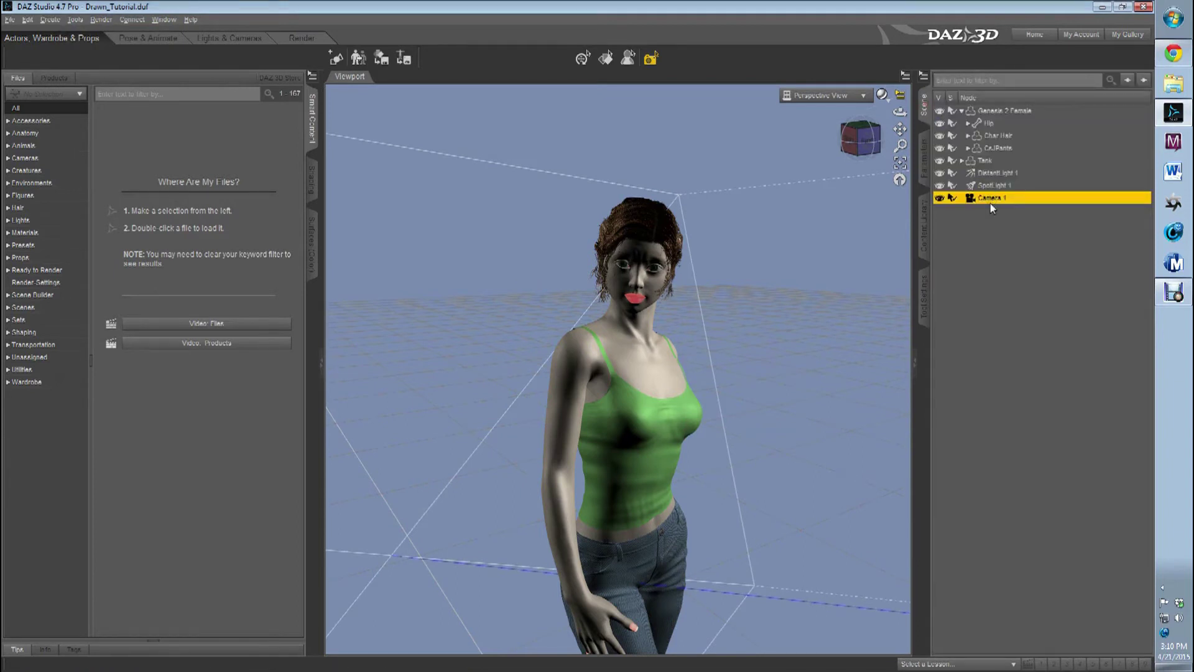
click(252, 40)
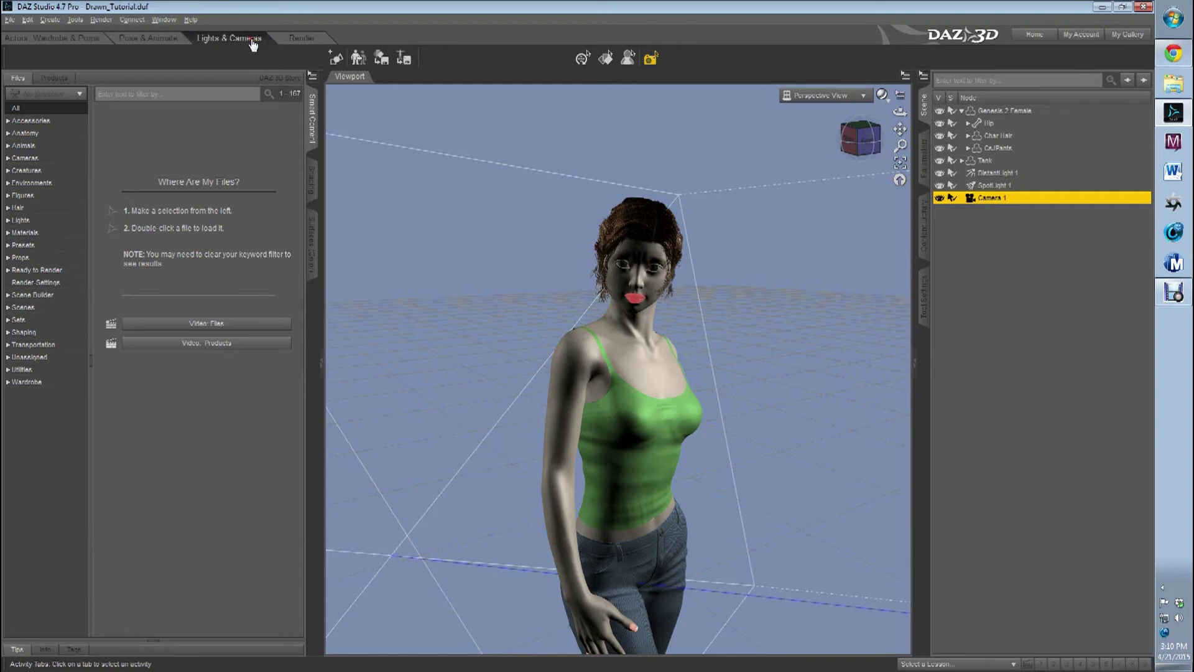
click(23, 106)
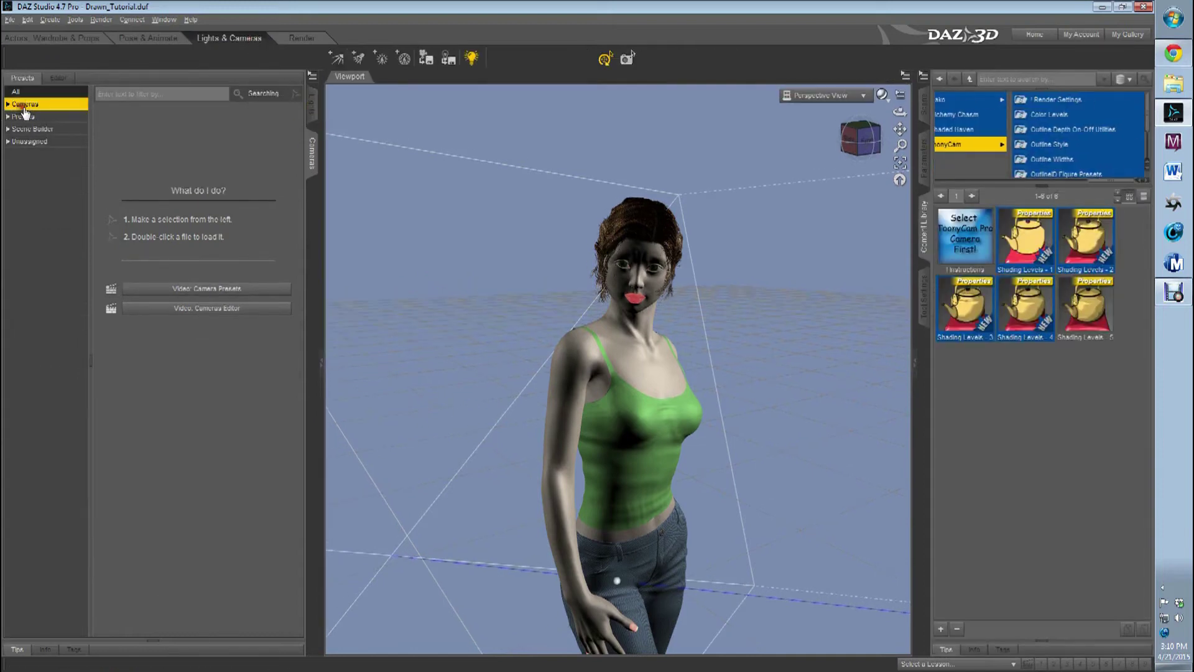
scroll(284, 181, down, 15)
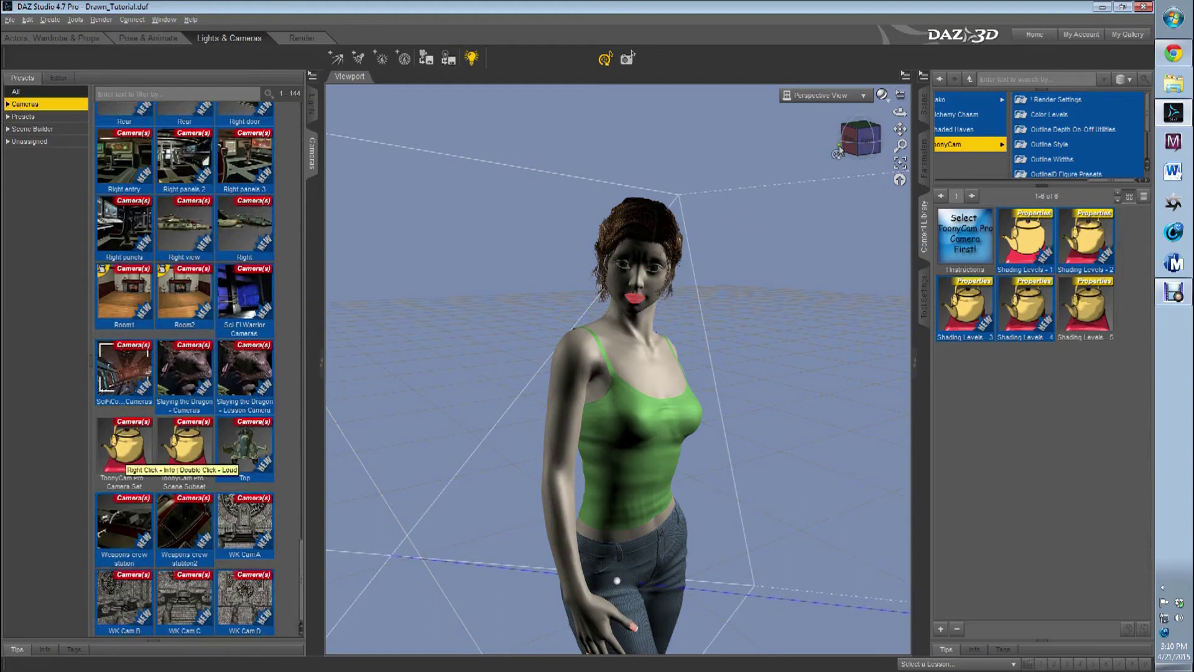
click(924, 106)
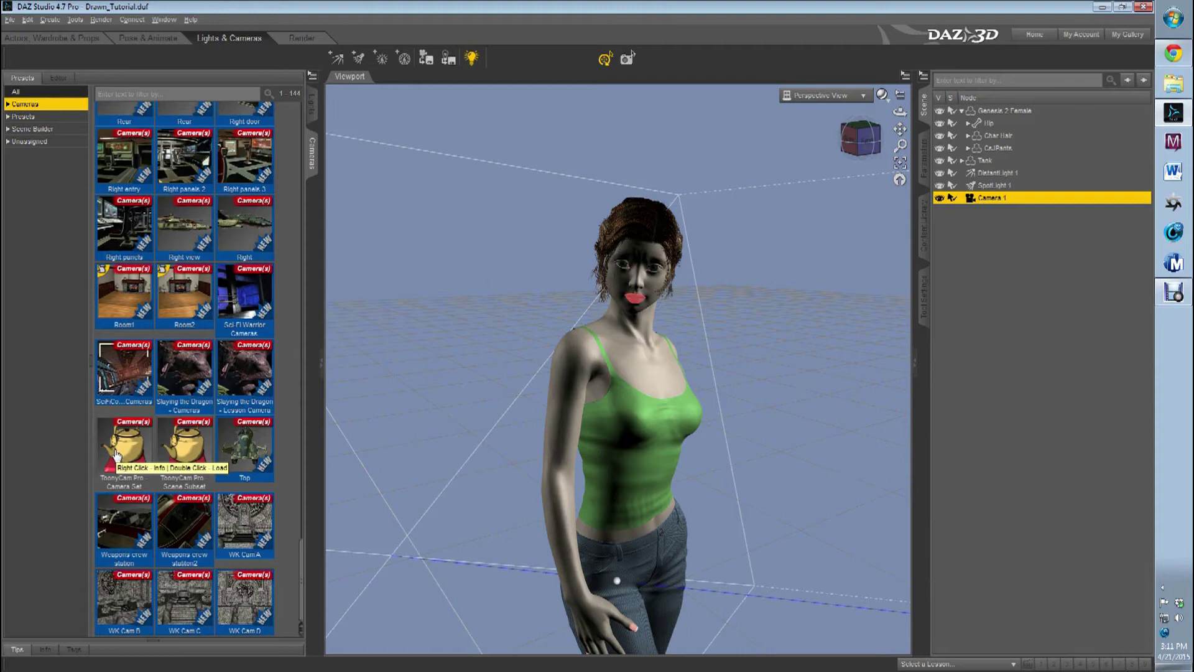
double_click(115, 456)
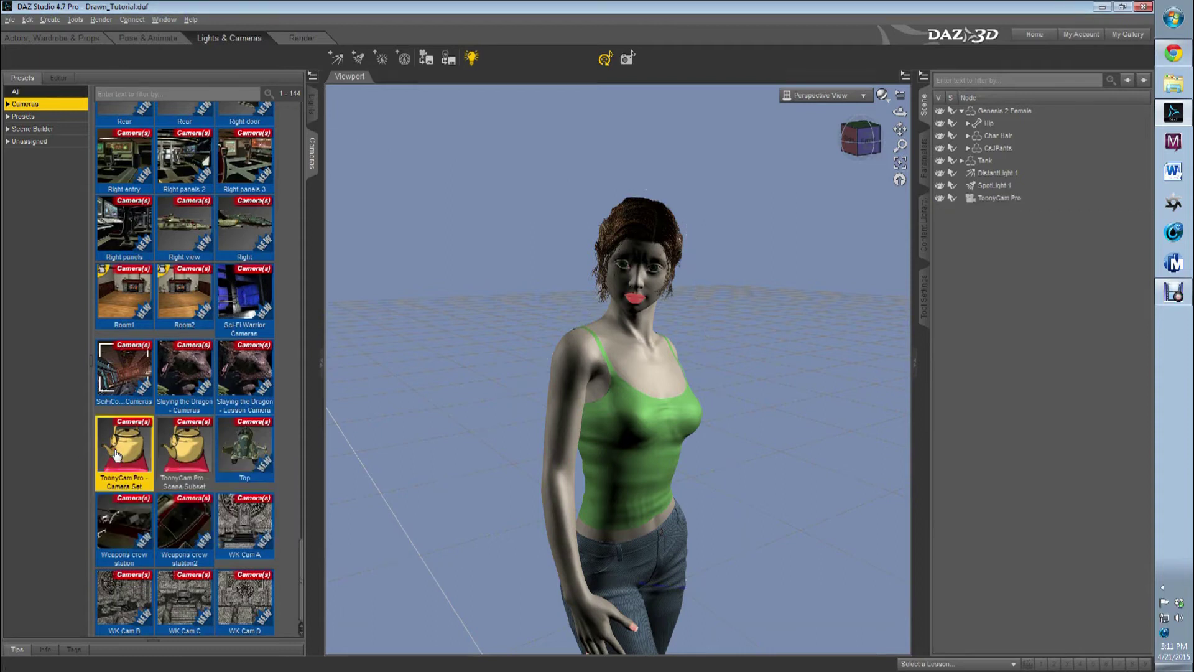
click(1000, 198)
Look through the ToonyCam Pro camera and frame the figure at an angle from head to thighs
click(859, 97)
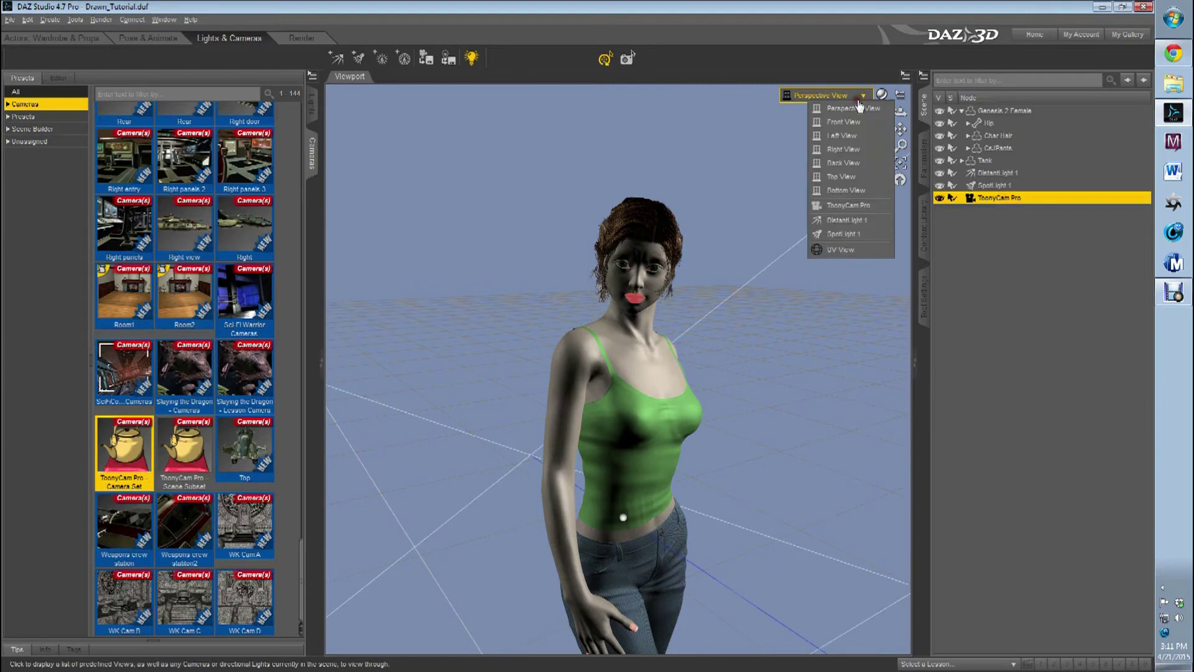
click(846, 201)
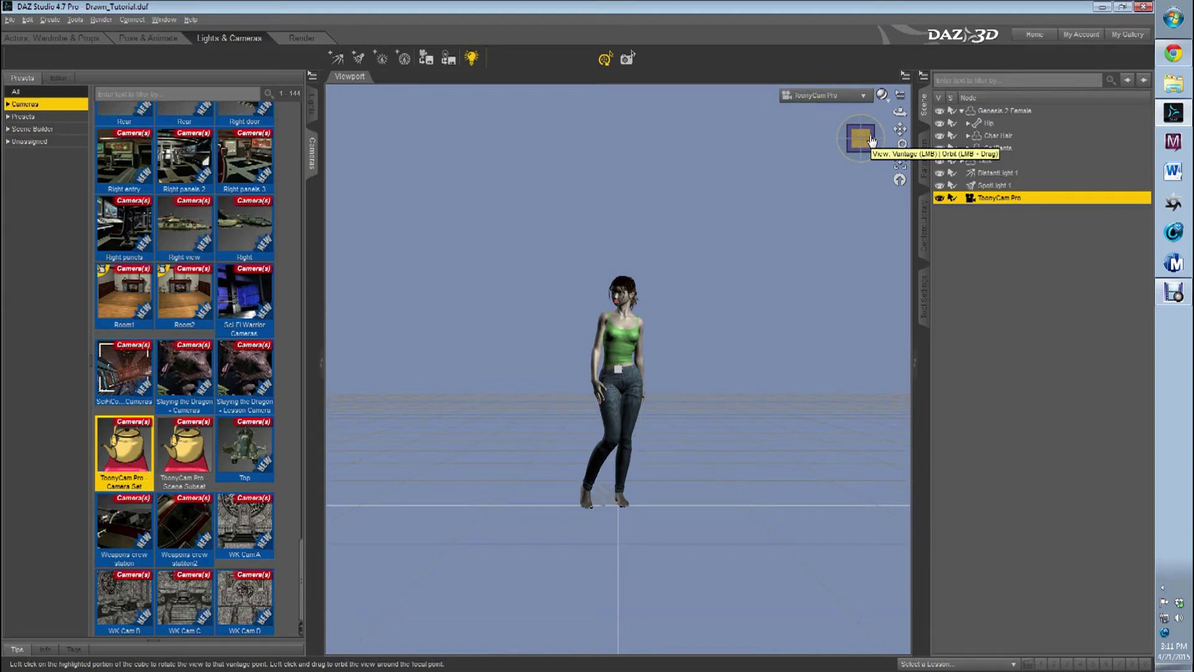
drag(871, 140, 686, 251)
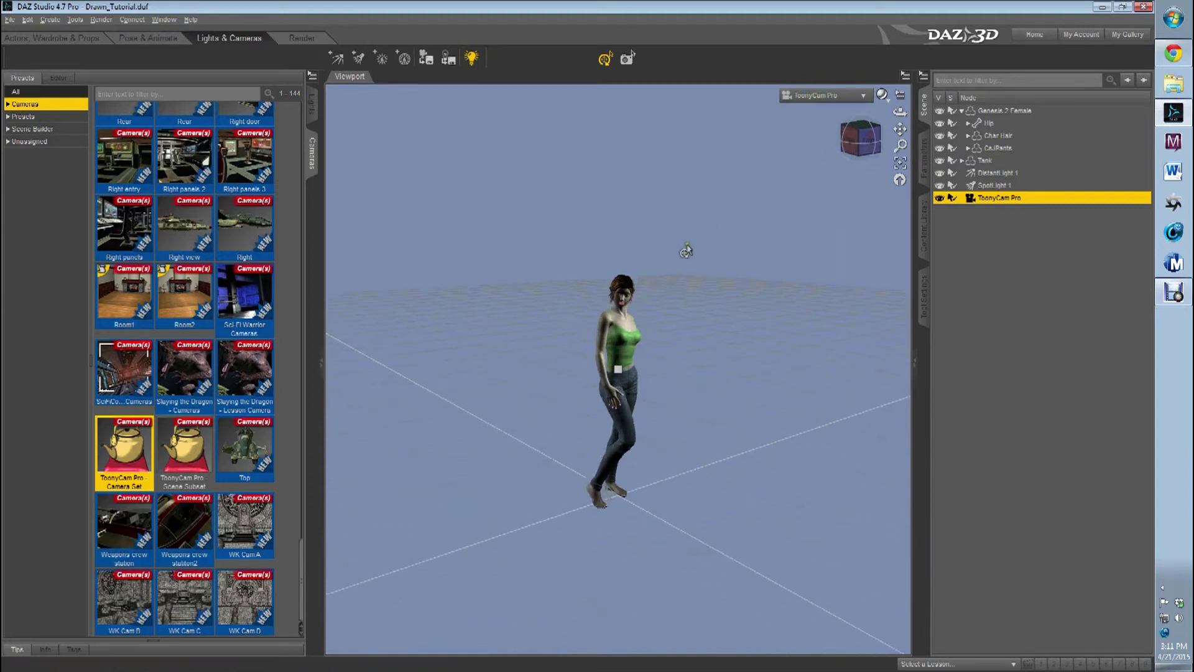
scroll(686, 251, up, 10)
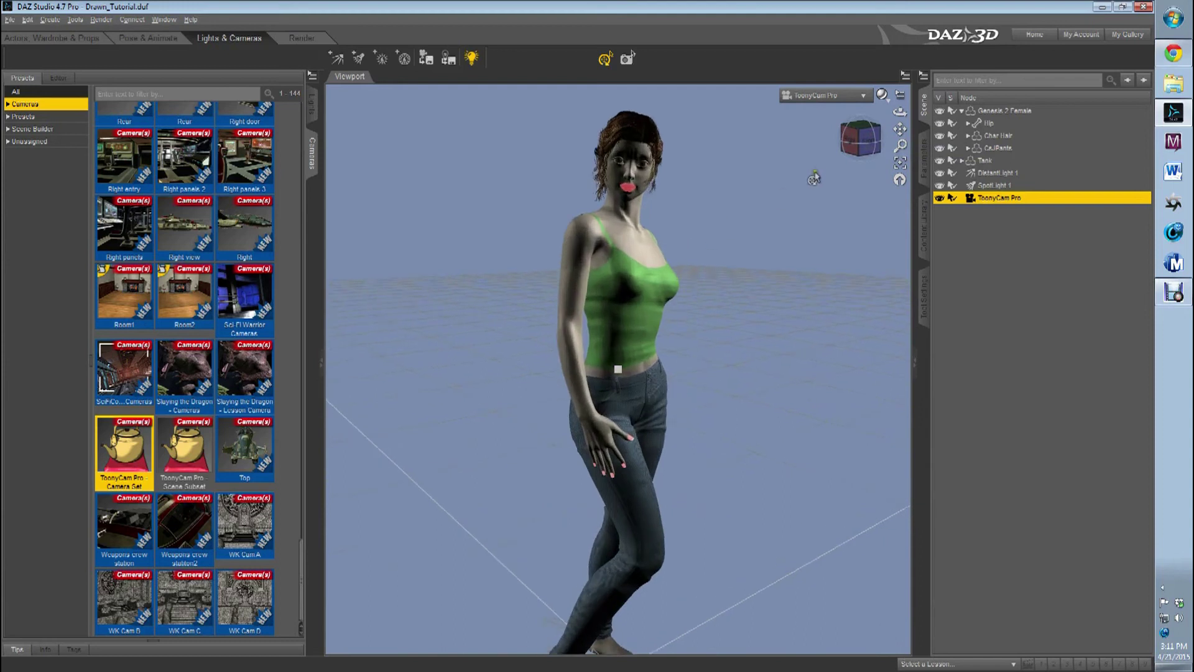
drag(900, 129, 874, 148)
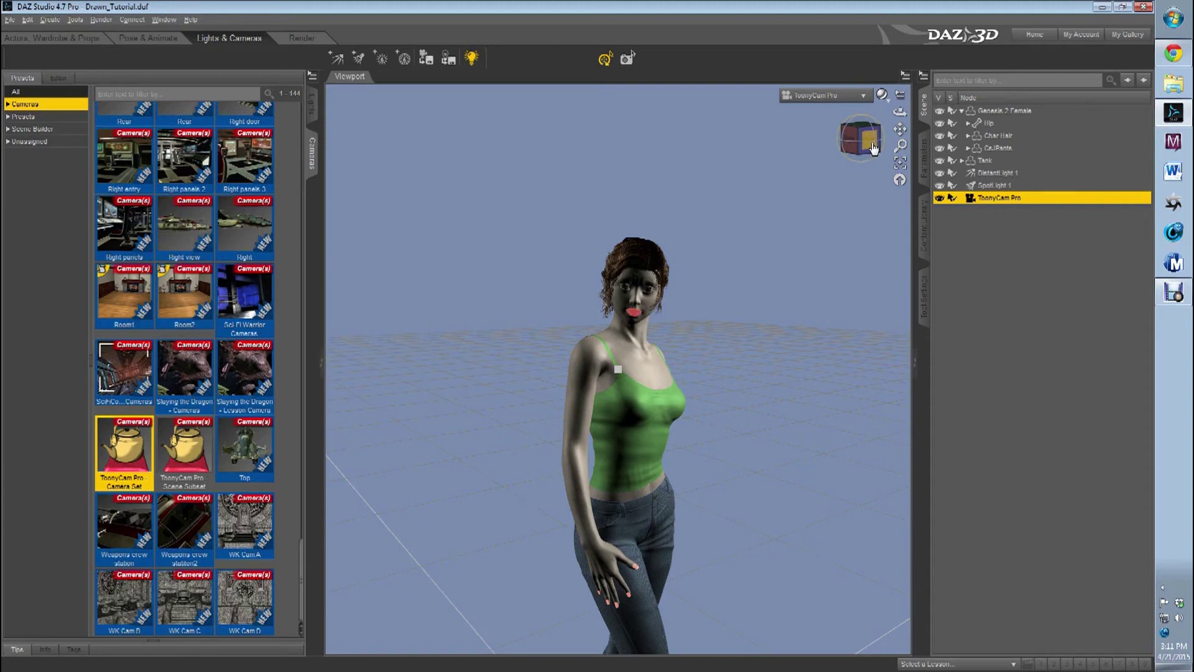
Select the figure's fingernail surface with the surface selection tool and apply the Visual Skin - Snowdrop shader to it
click(40, 41)
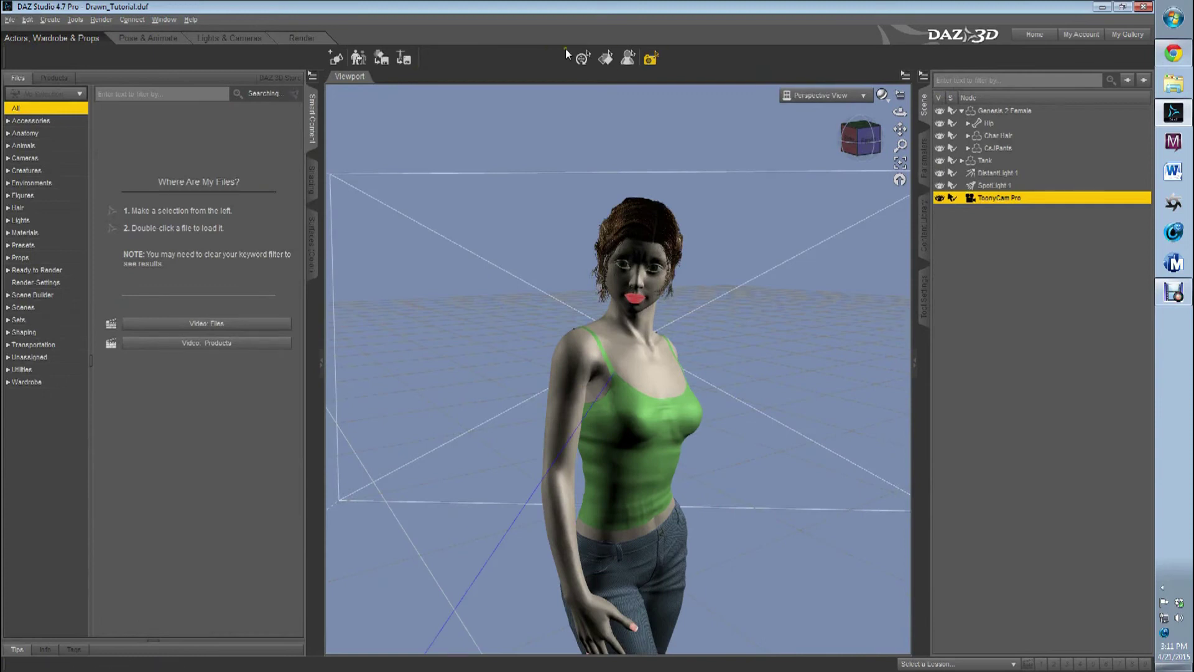
click(605, 58)
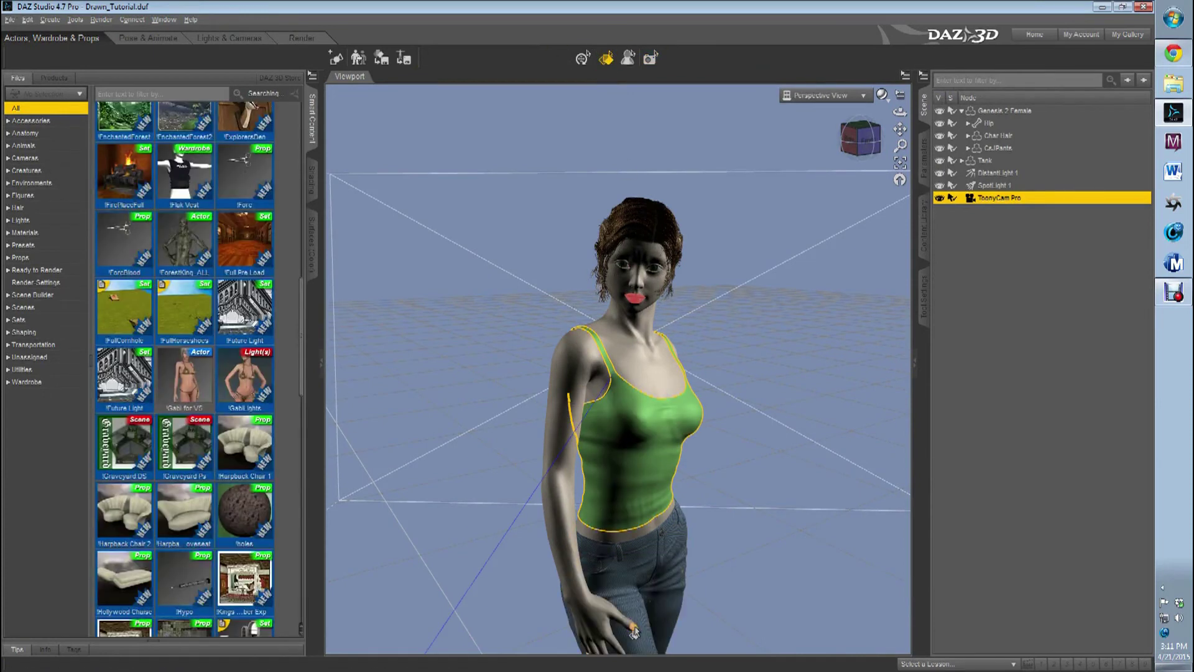
click(634, 630)
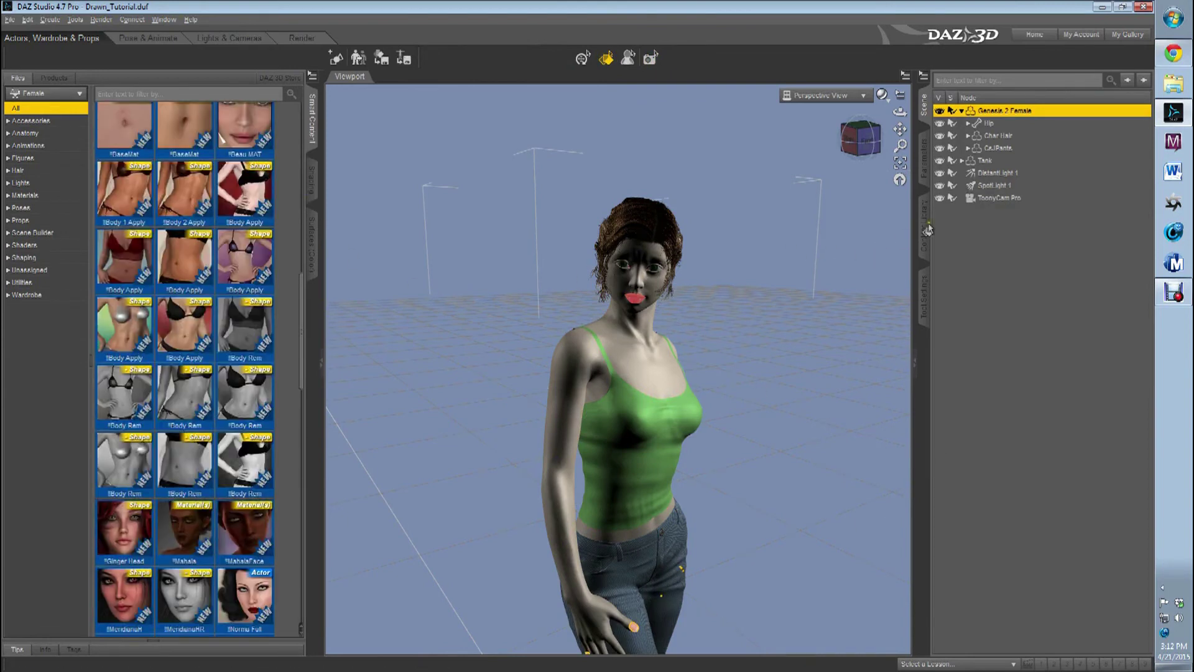
click(928, 248)
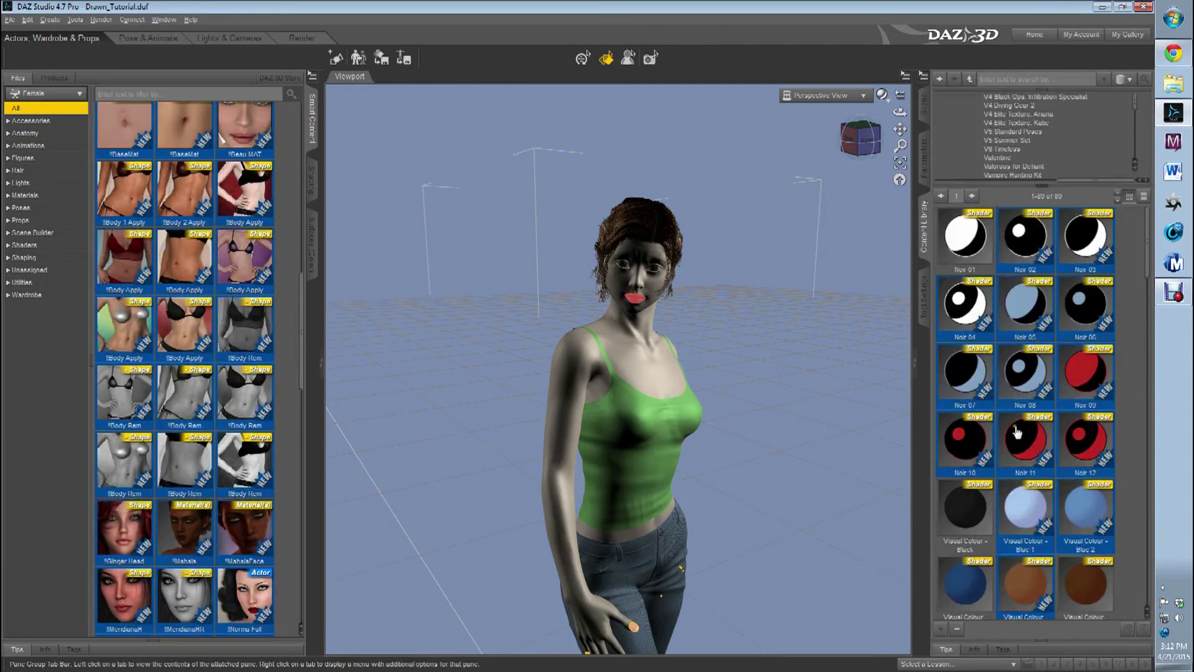
scroll(1110, 380, down, 5)
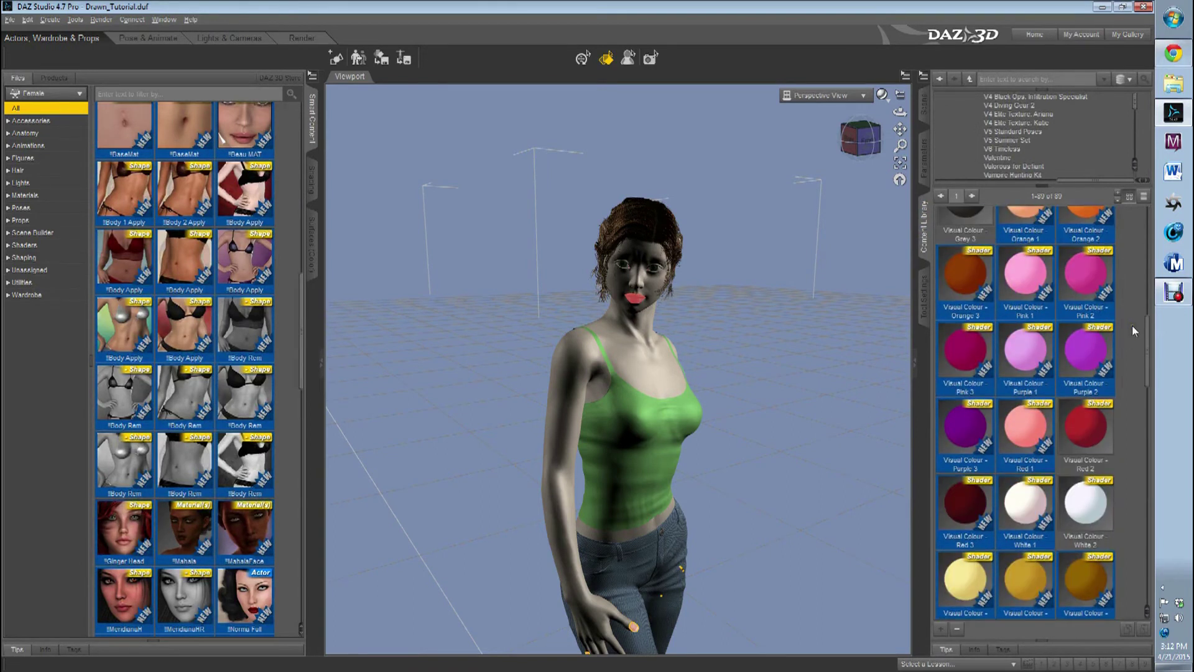
scroll(1134, 330, down, 5)
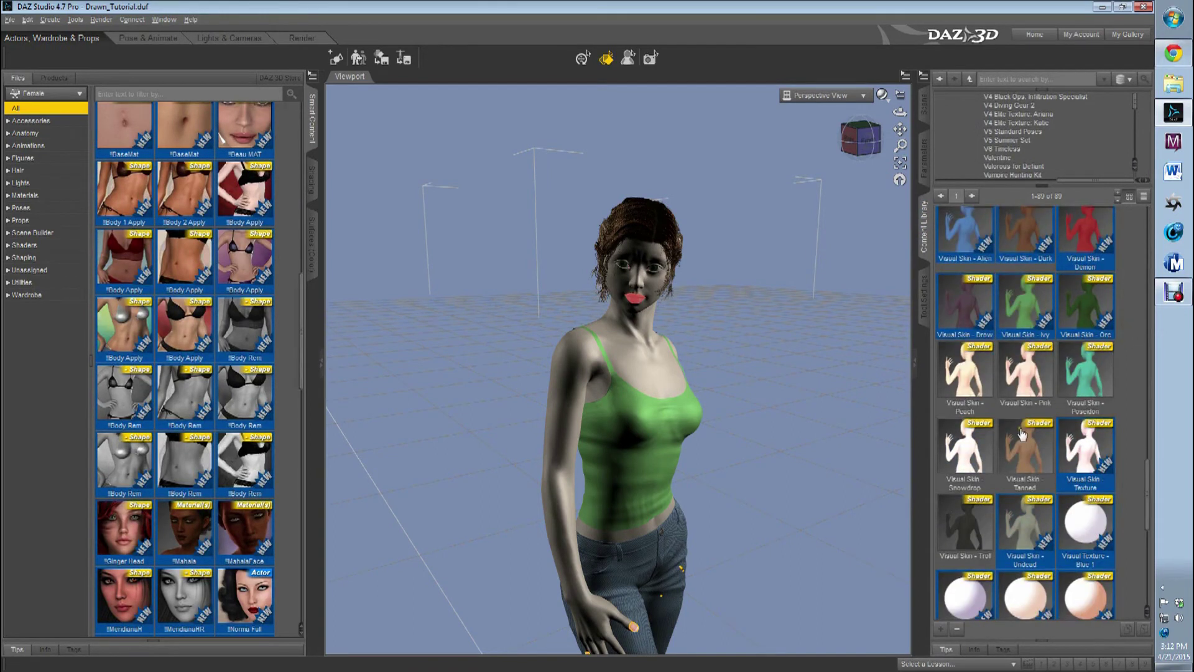
click(979, 445)
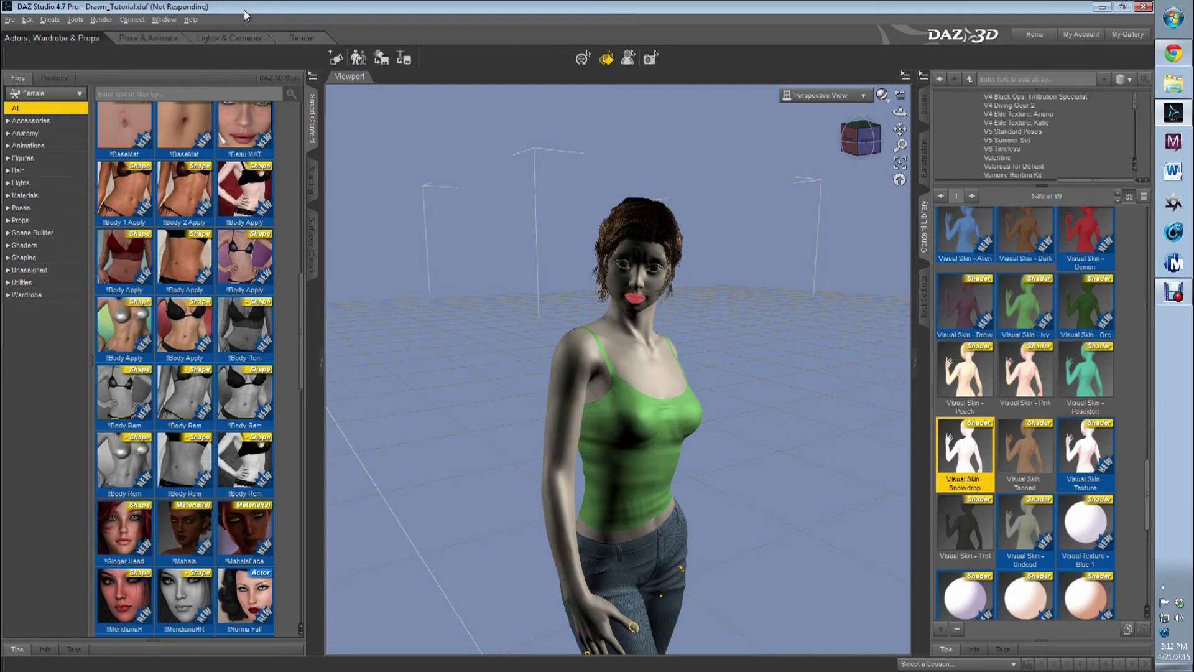
Save the scene and switch the viewport to the ToonyCam Pro view
click(9, 20)
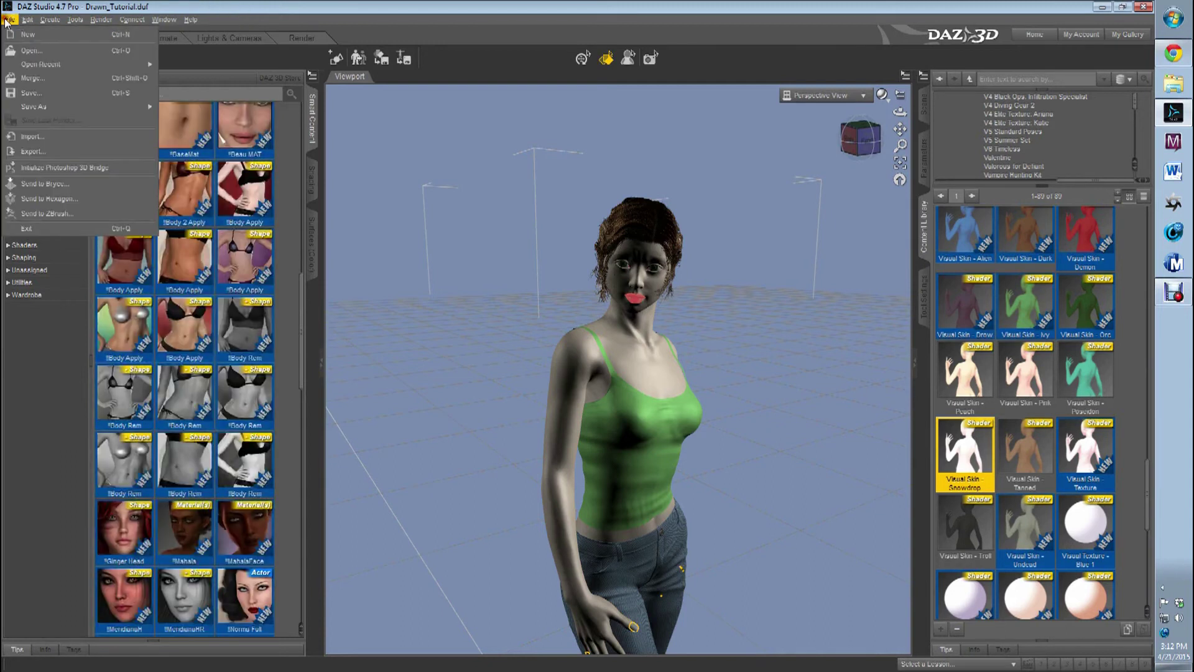
click(33, 93)
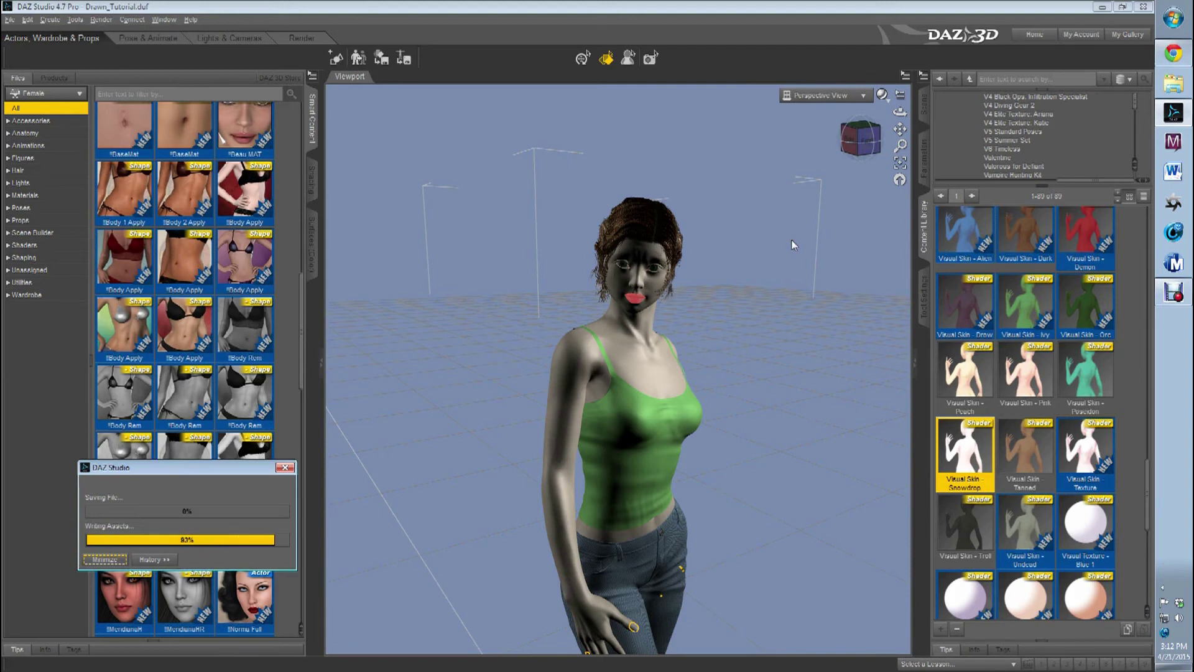
click(864, 97)
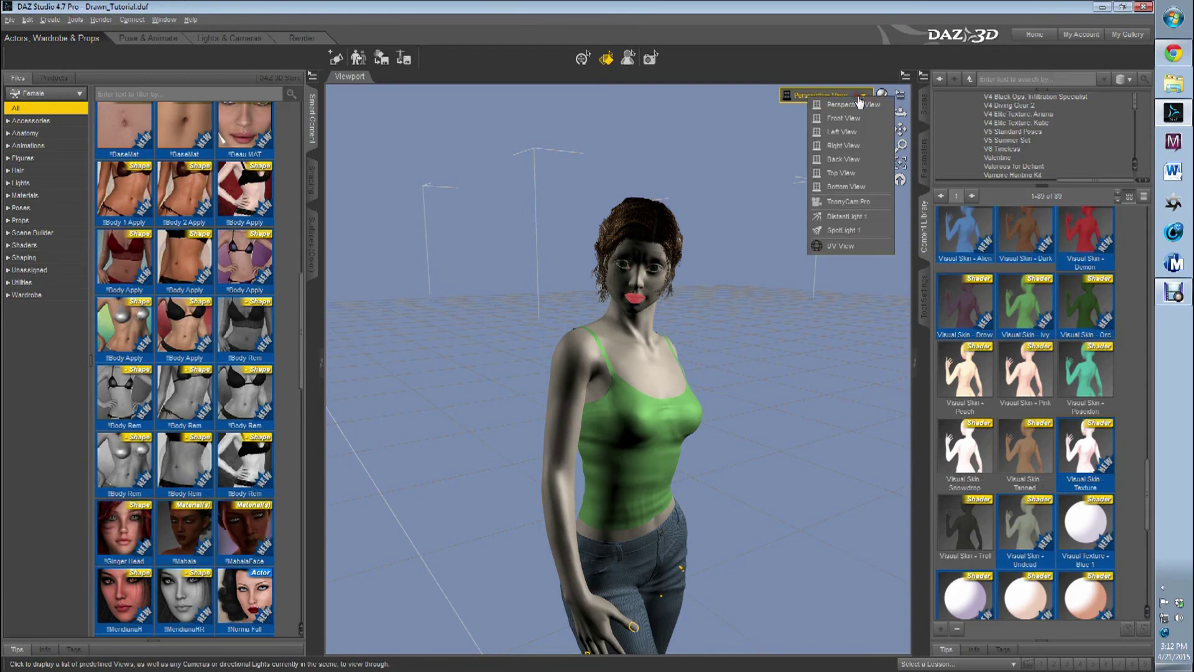
click(857, 201)
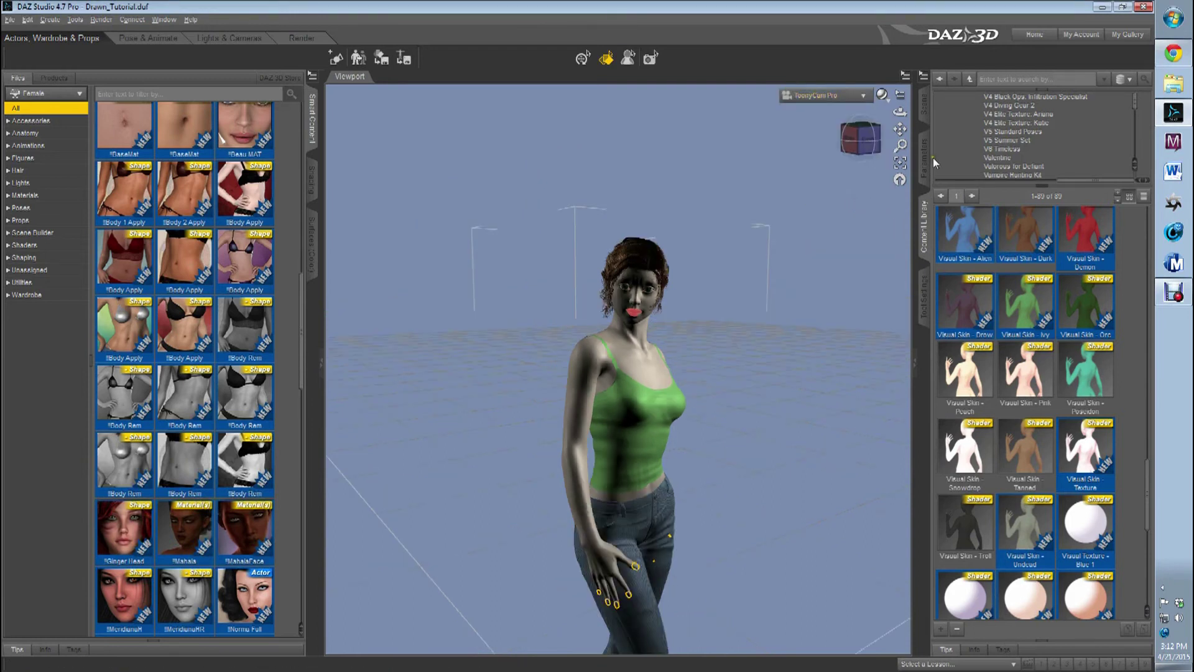
Select the ToonyCam Pro camera and apply the ToonyCam render setting that turns render outlines on
click(233, 38)
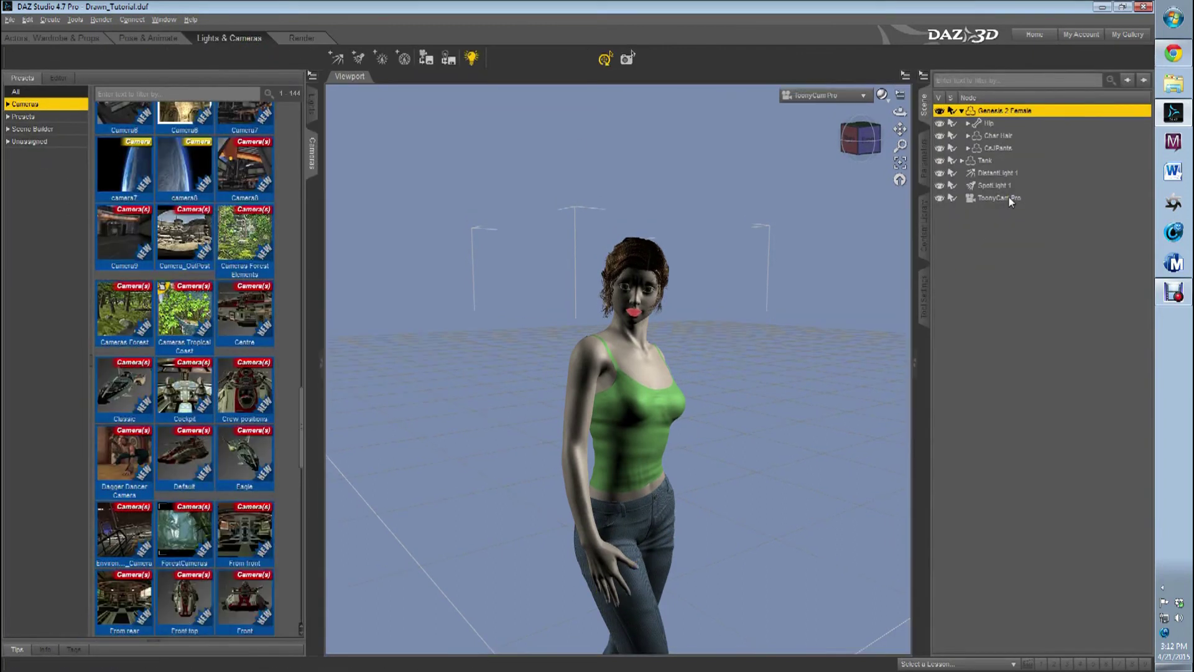
click(1009, 199)
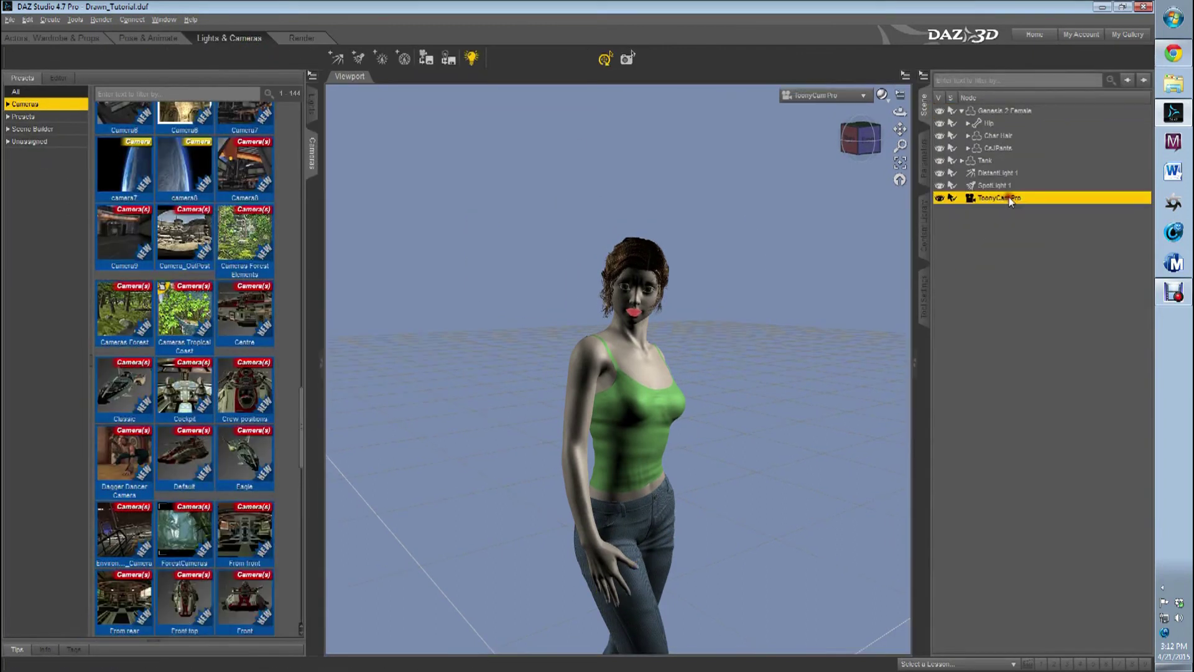
click(925, 235)
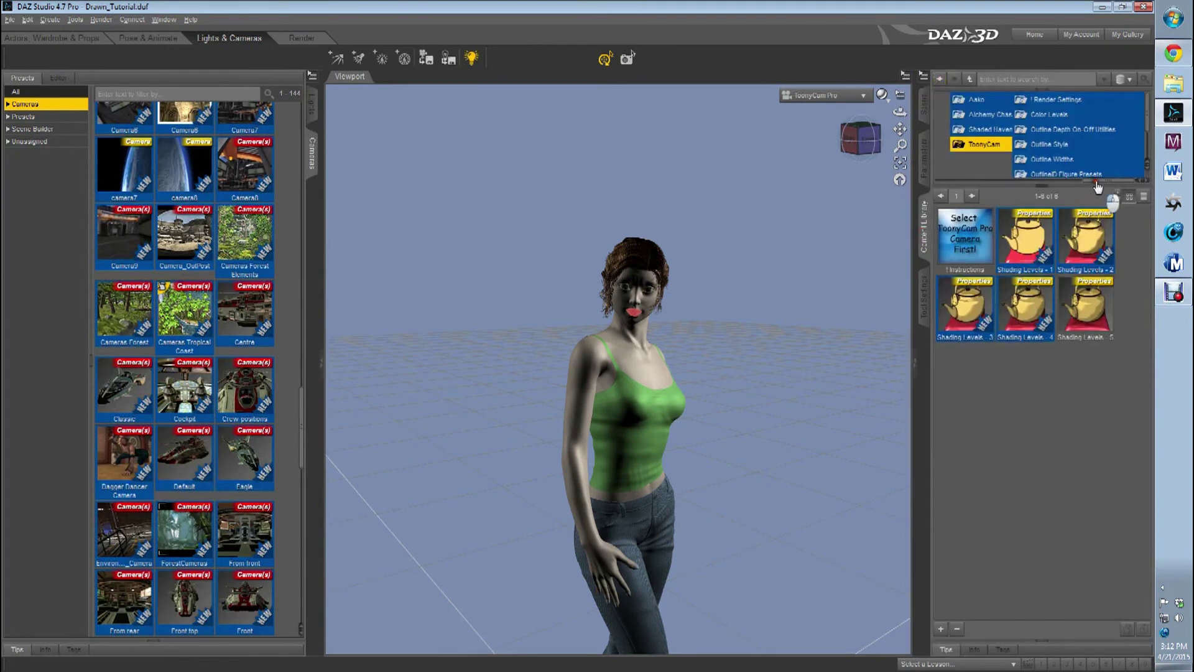
mouse_move(1110, 185)
mouse_down()
mouse_move(943, 190)
mouse_move(1125, 189)
mouse_up()
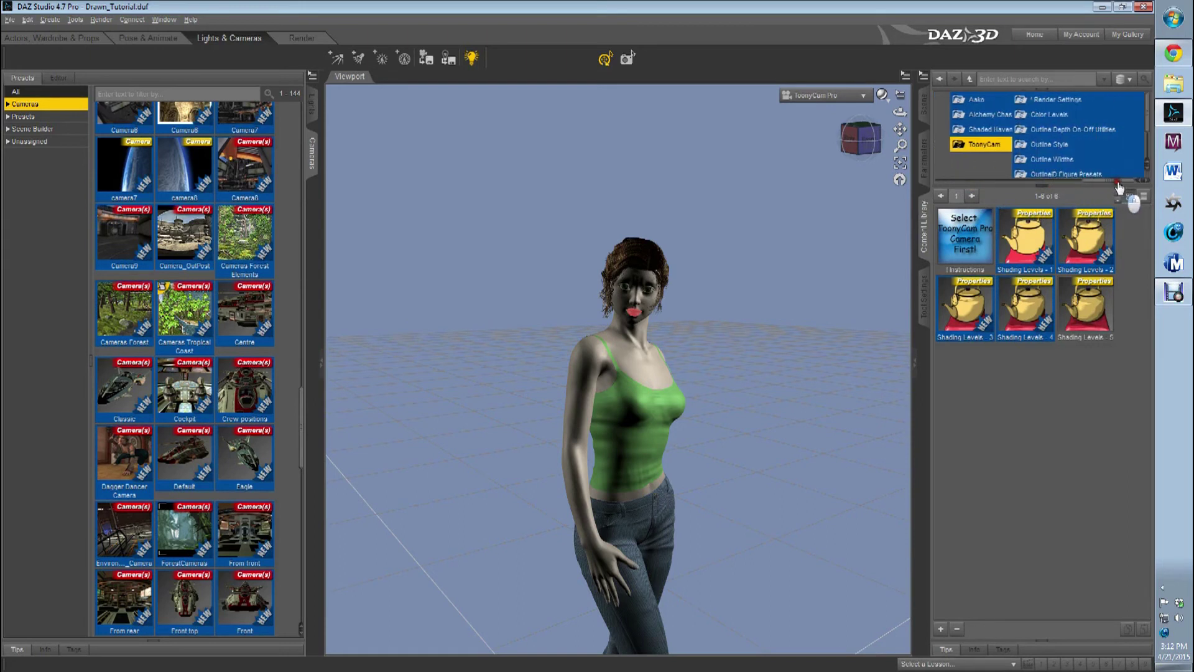
click(1062, 98)
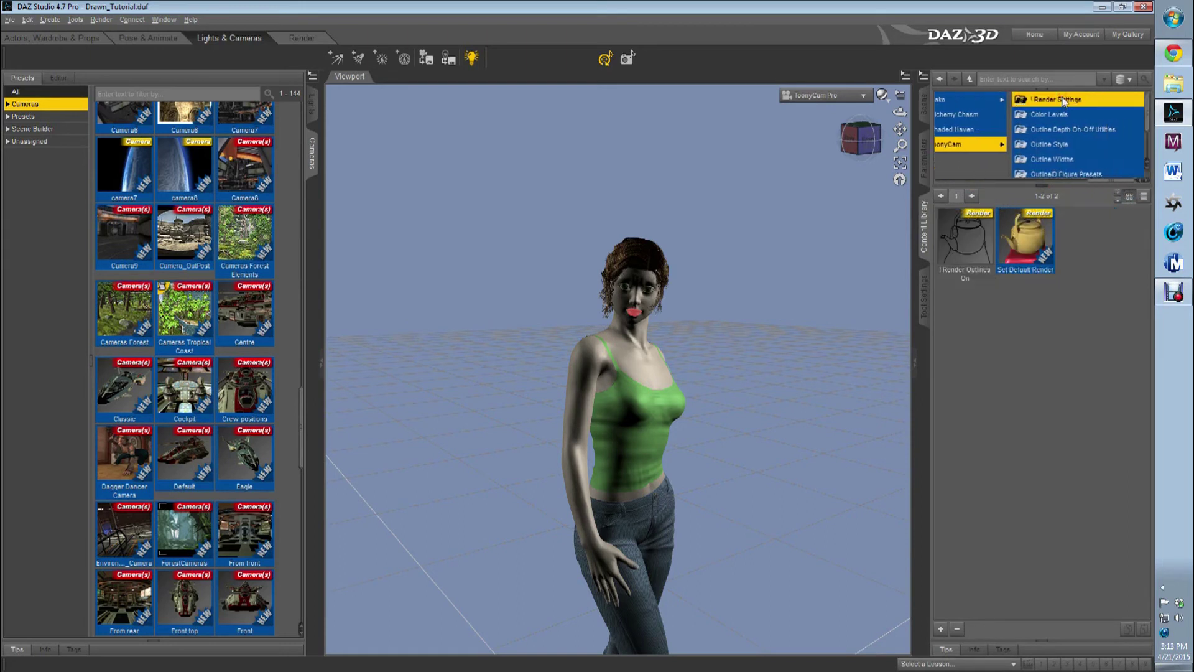
click(957, 250)
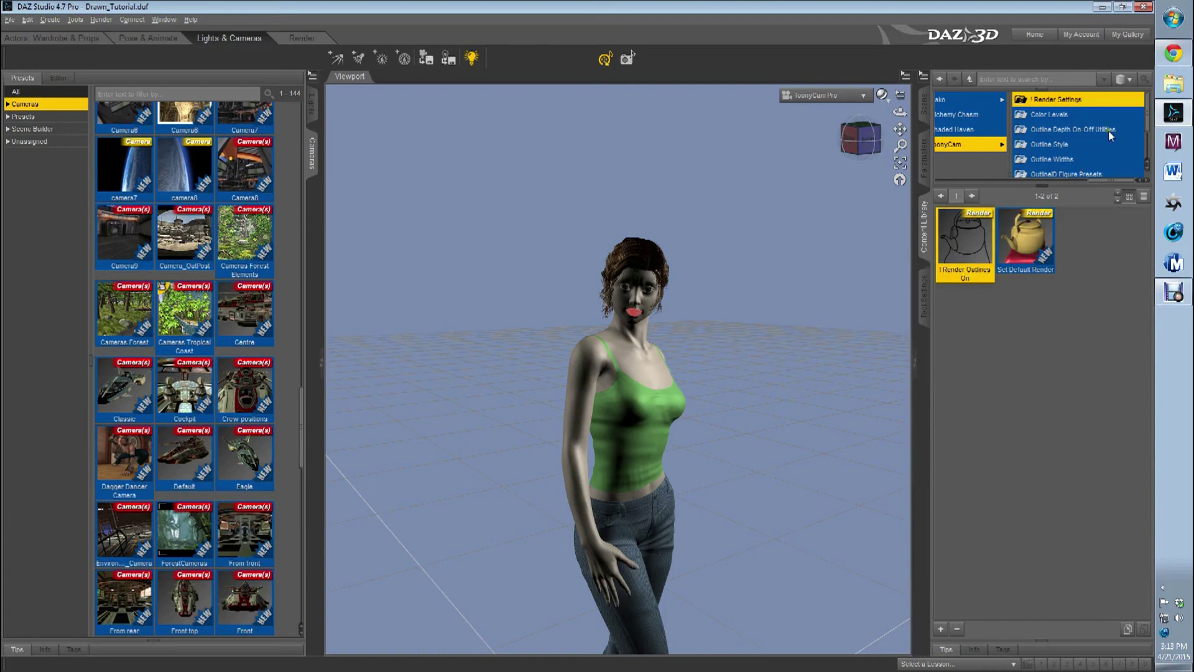
Apply the Shading Levels - 5 preset to the ToonyCam Pro camera
scroll(1108, 131, down, 1)
click(1059, 171)
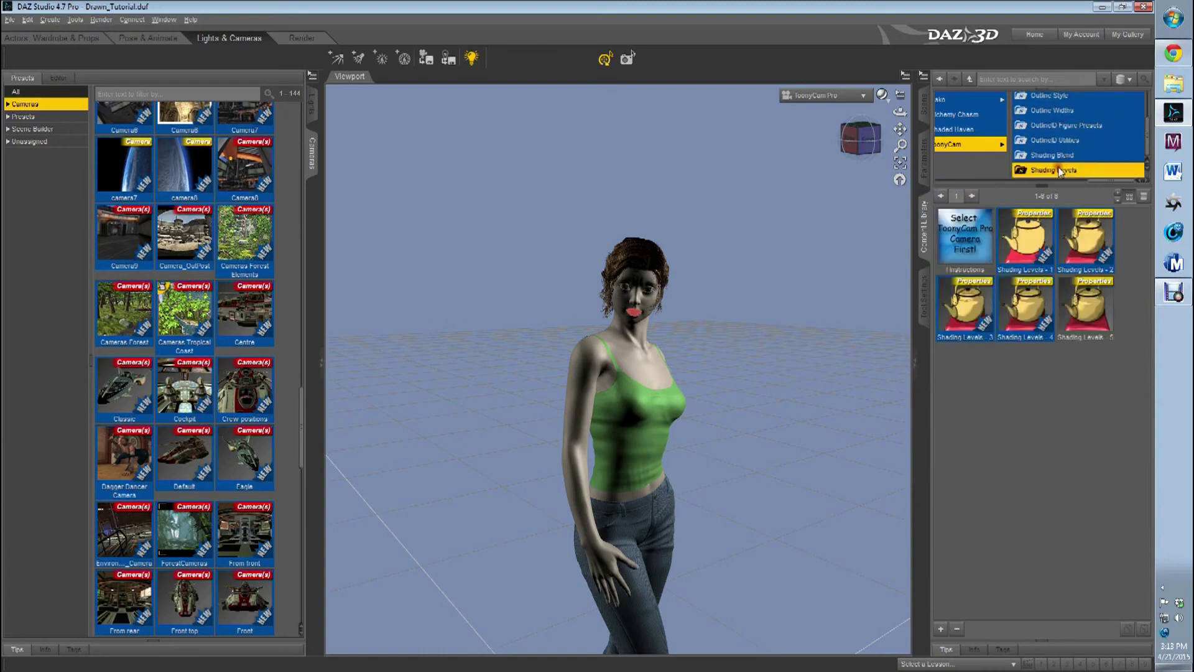
double_click(1089, 313)
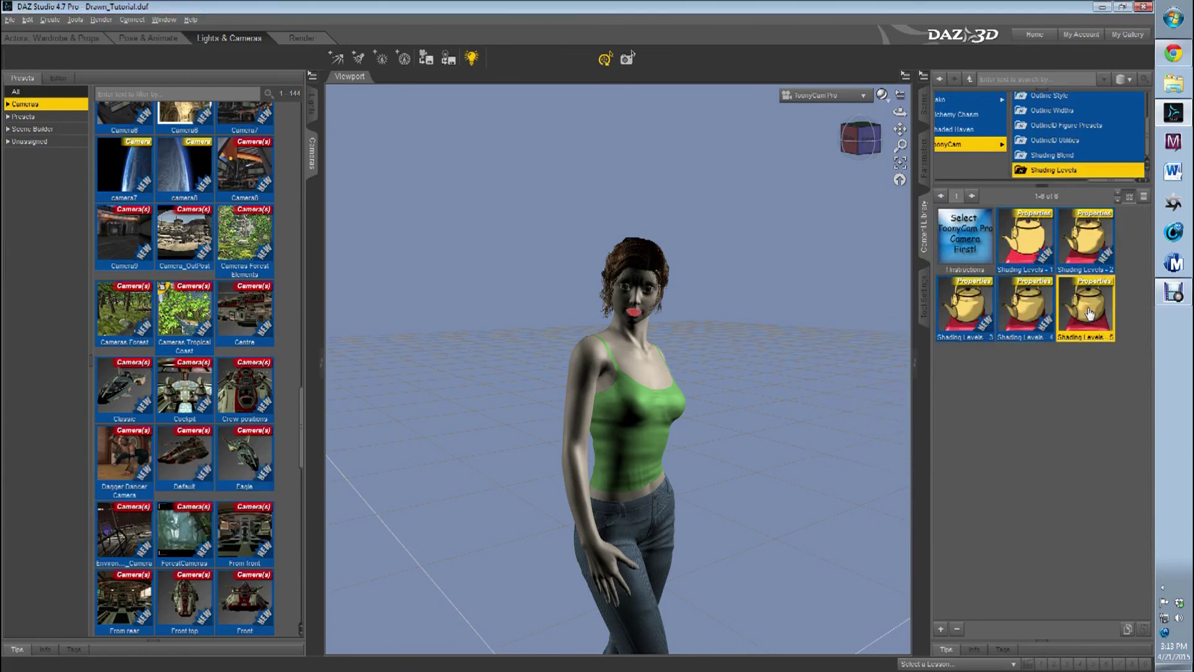
Set the render dimensions to Full HD 1080p (16:9, 1920 x 1080) for the ToonyCam Pro view and start the render
click(302, 38)
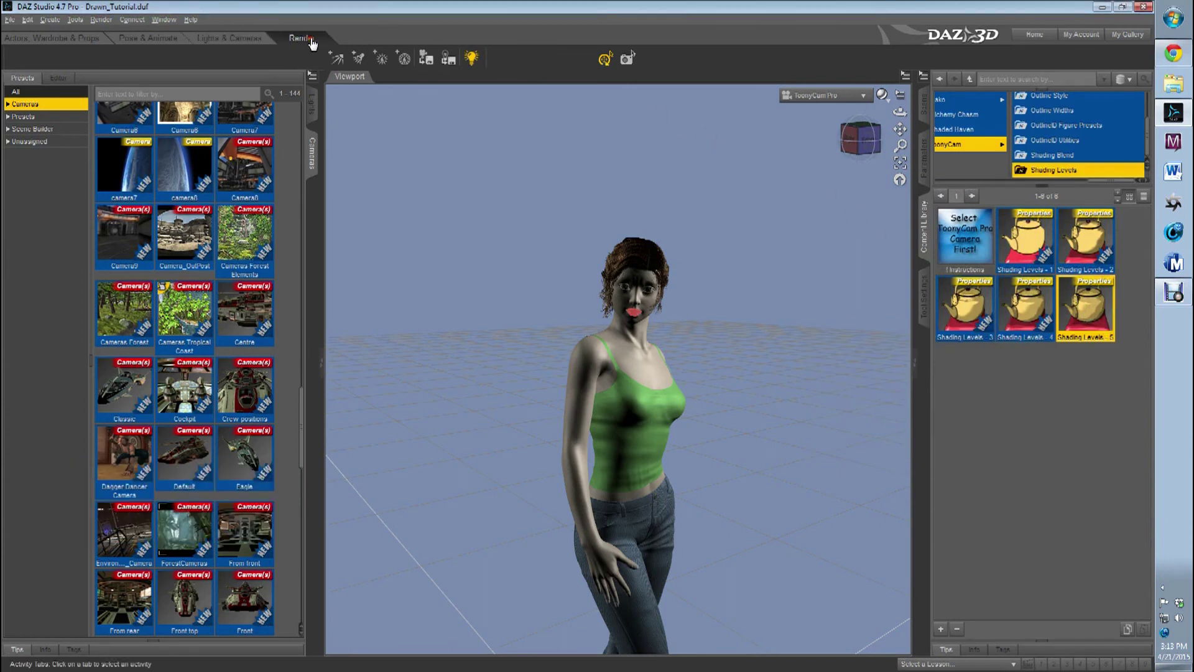
click(836, 97)
click(837, 205)
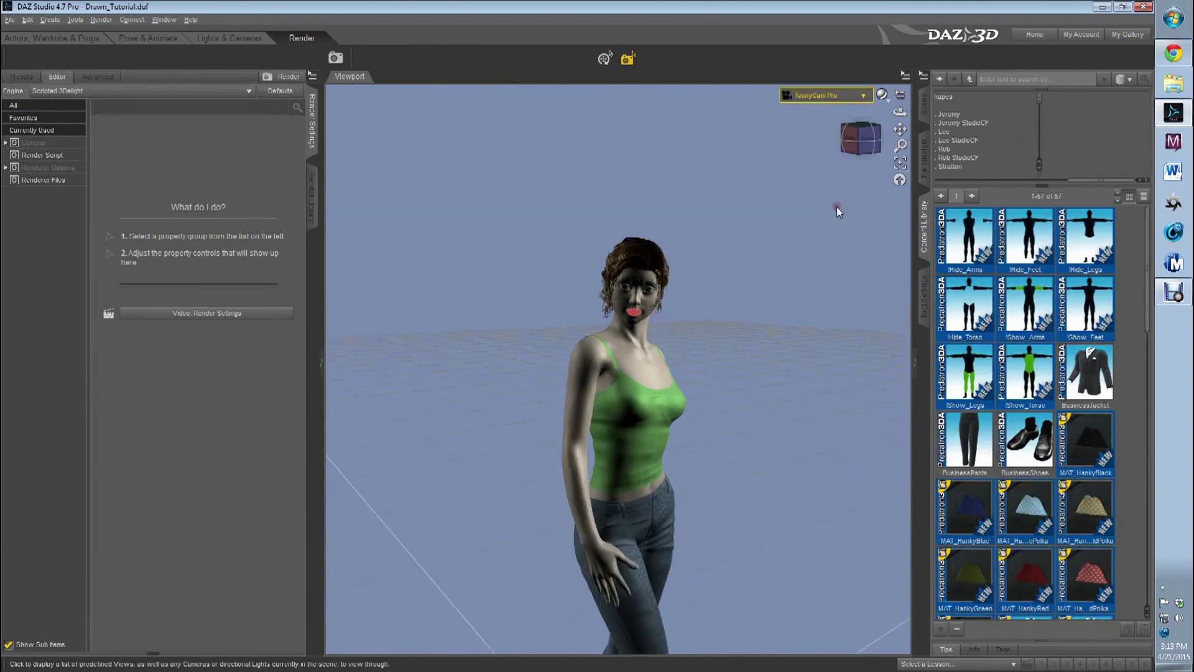
click(31, 142)
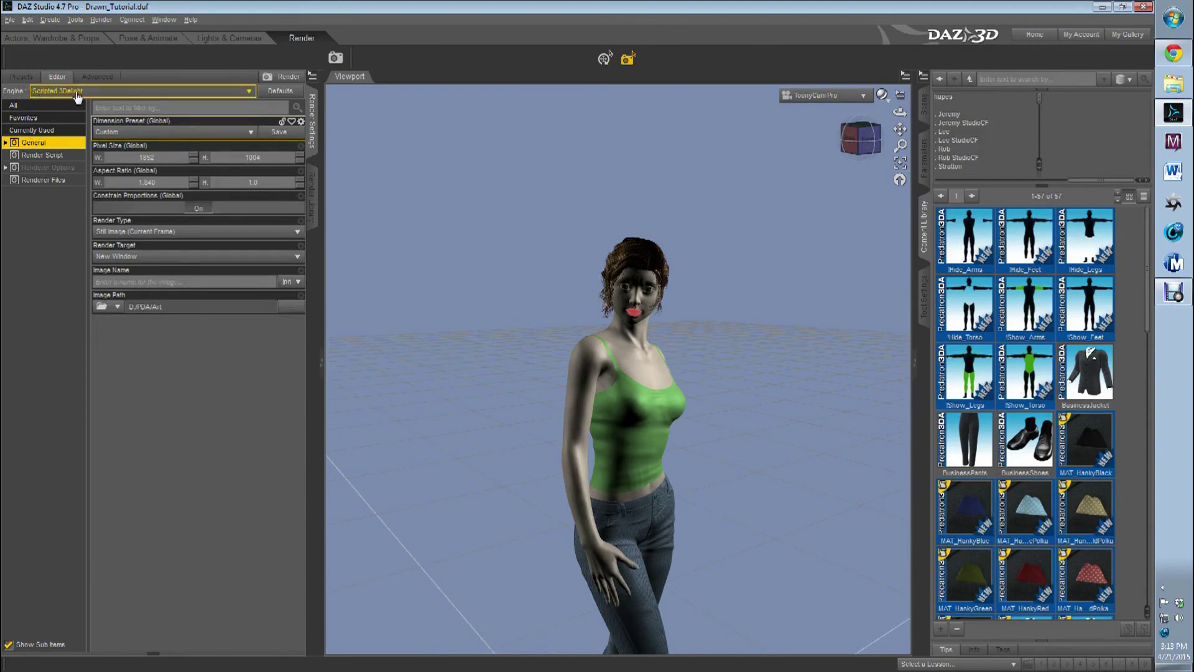
click(217, 133)
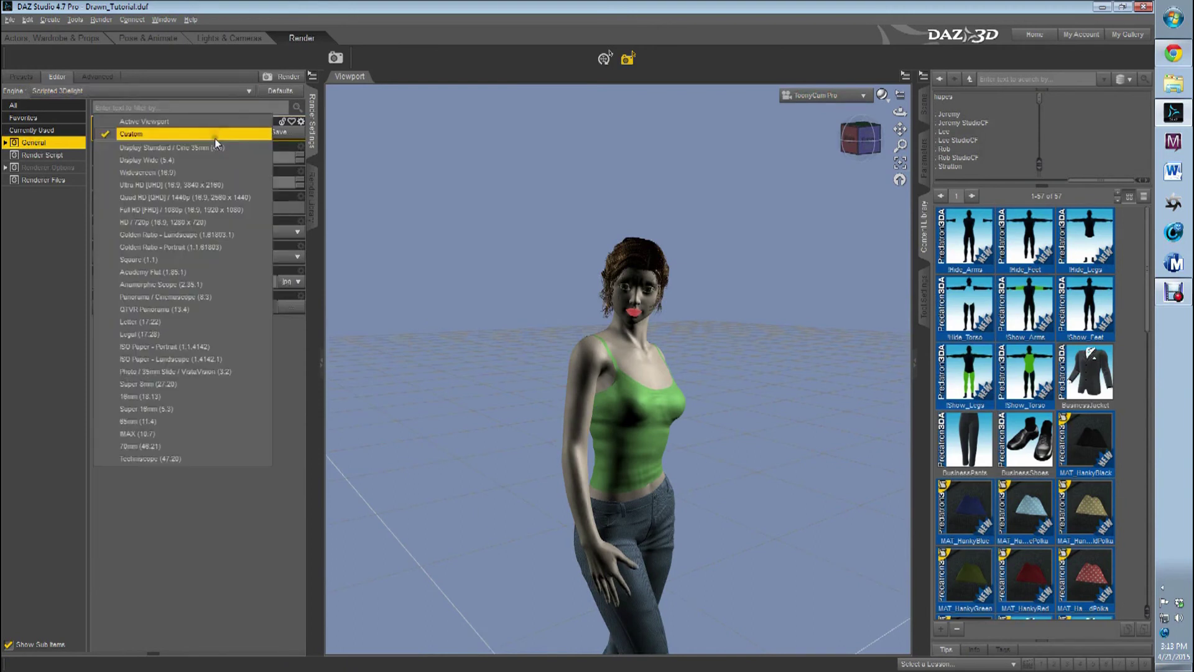
click(238, 209)
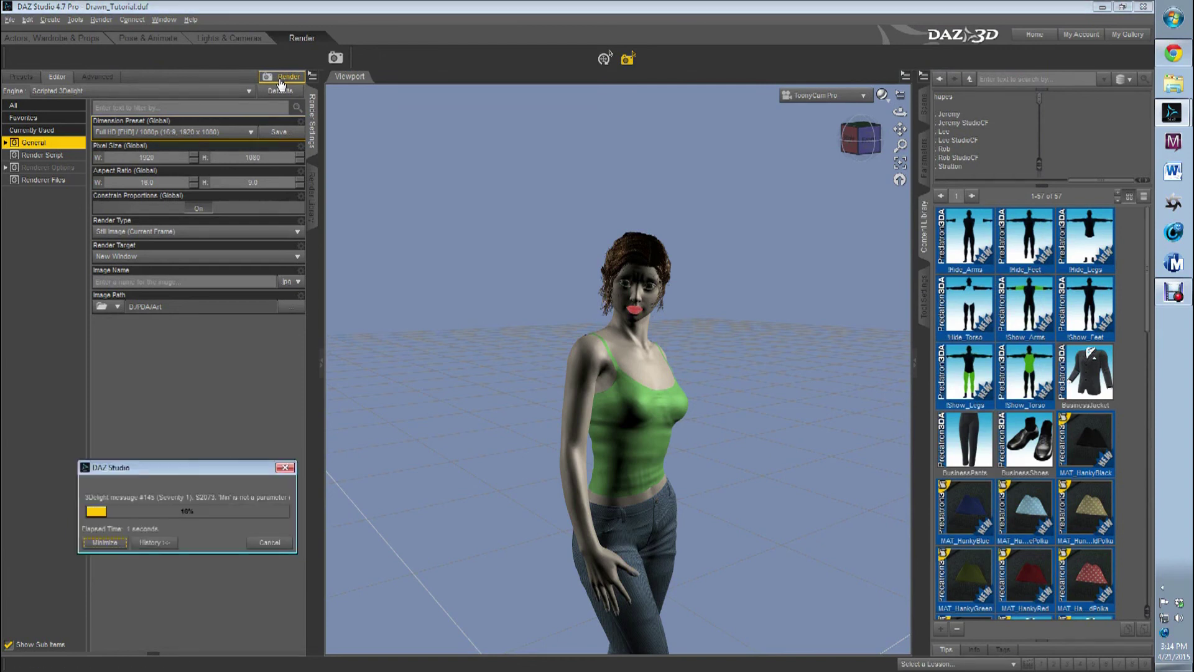
Bring up the render window, inspect the rendered figure from head to jeans, and maximize the window
key(alt+Tab)
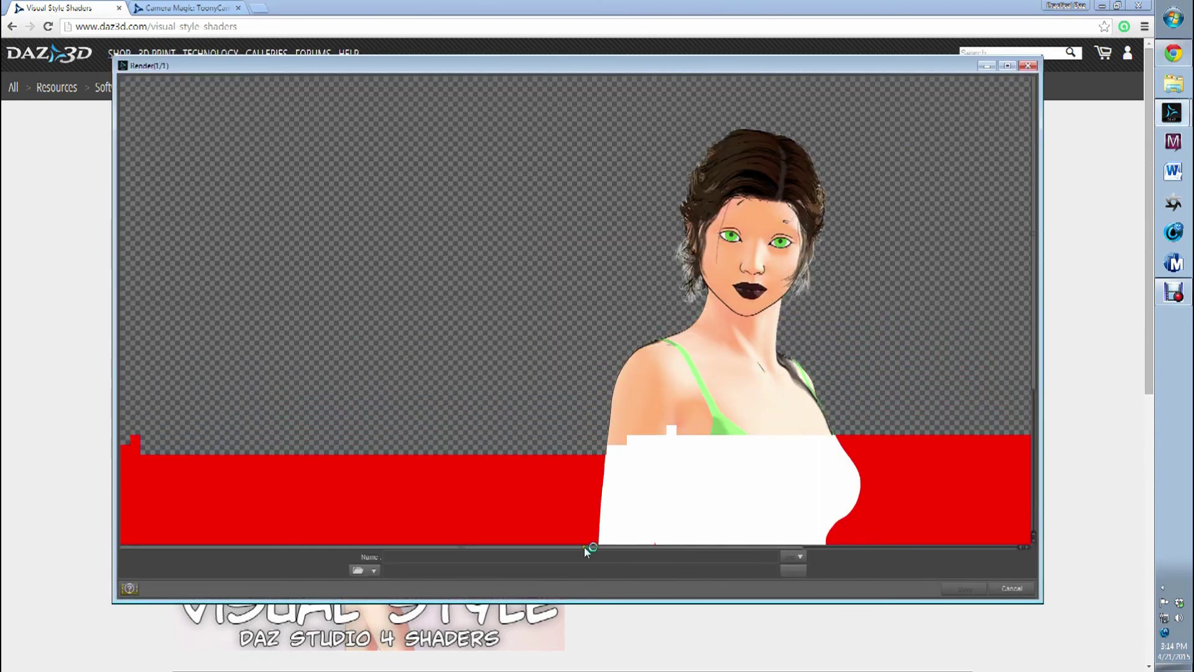
drag(584, 547, 696, 559)
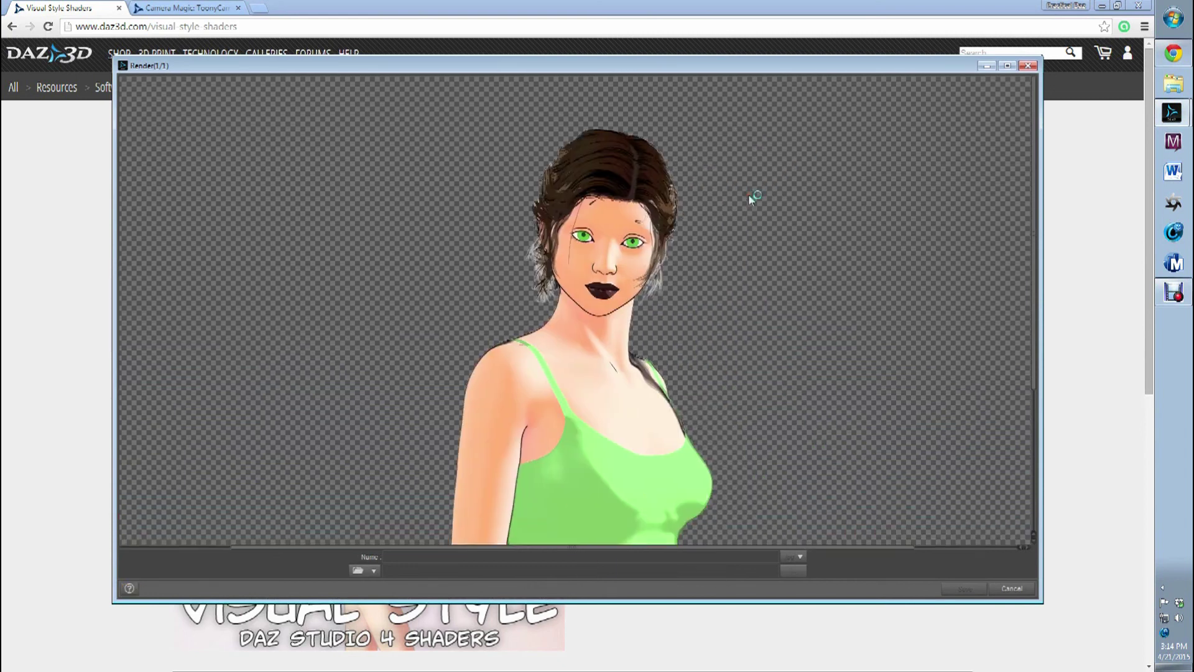
scroll(749, 197, down, 3)
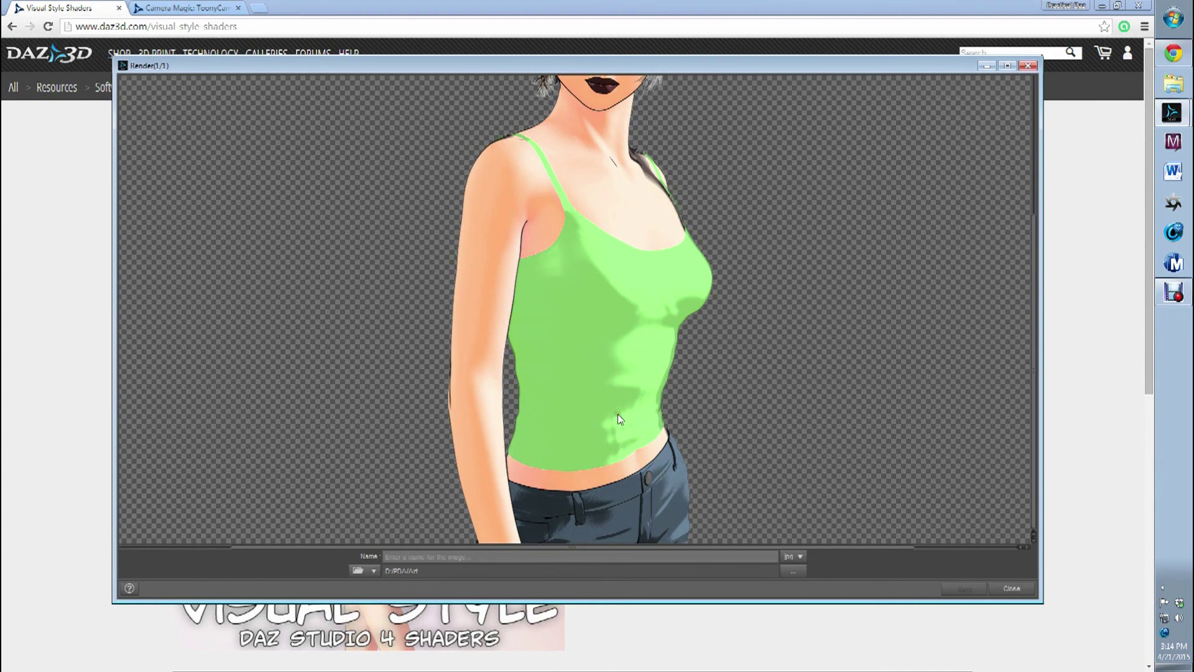
scroll(617, 418, up, 5)
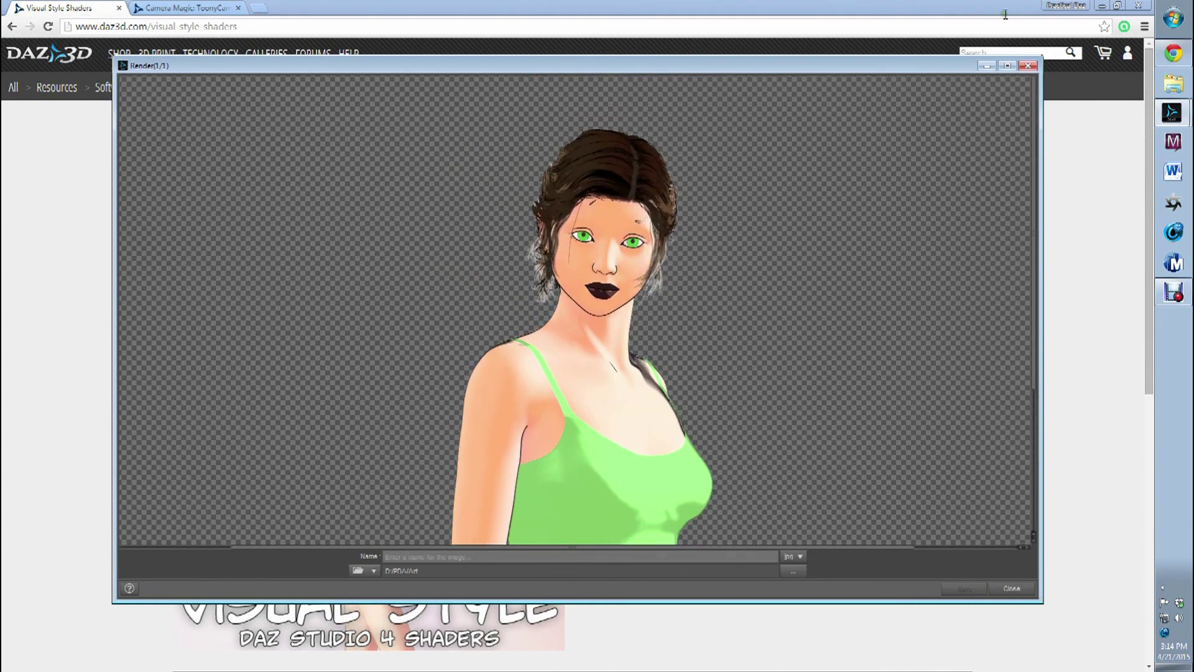
click(1008, 66)
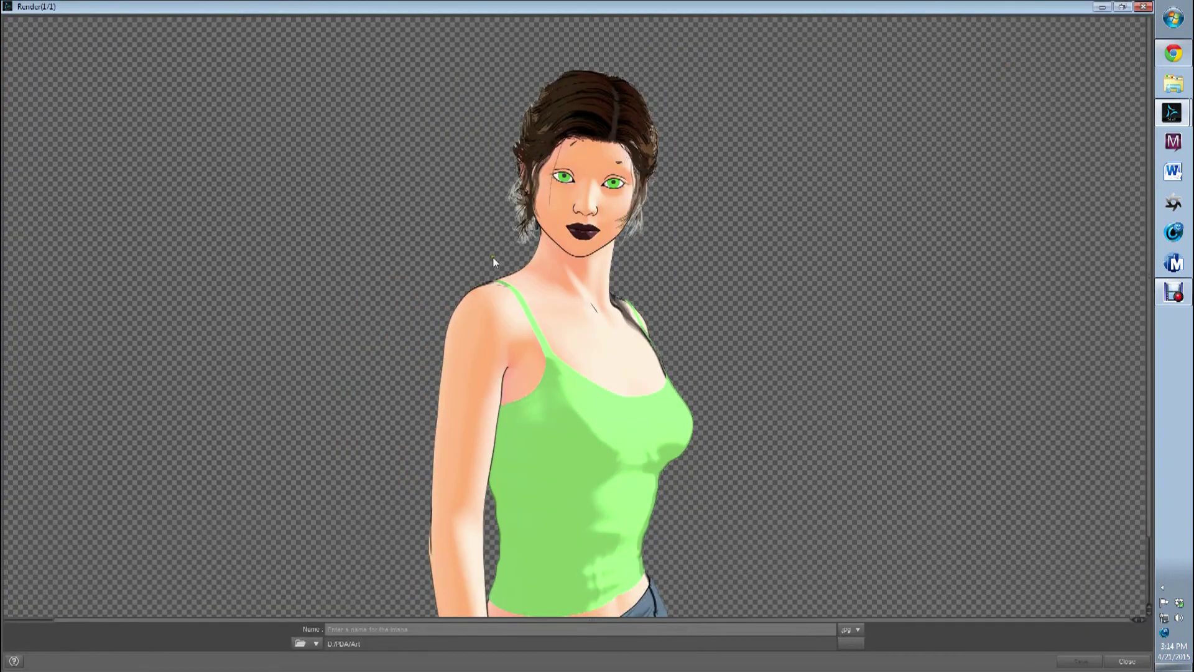